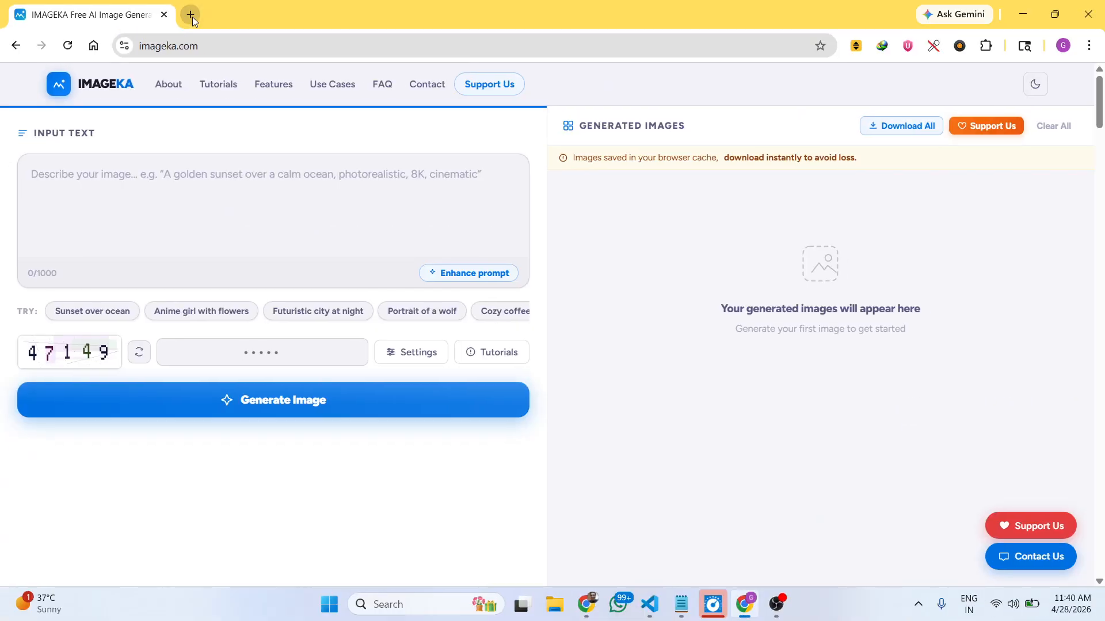
- Open Google in a new tab and search for "imageka"
left_click(262, 24)
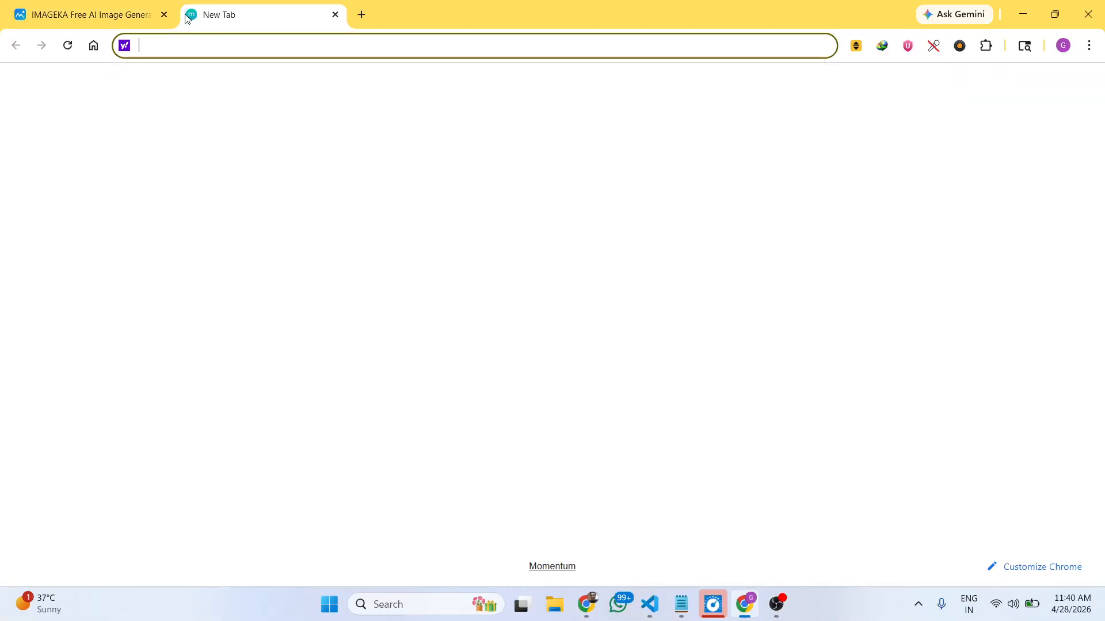
type("google.com")
key("Return")
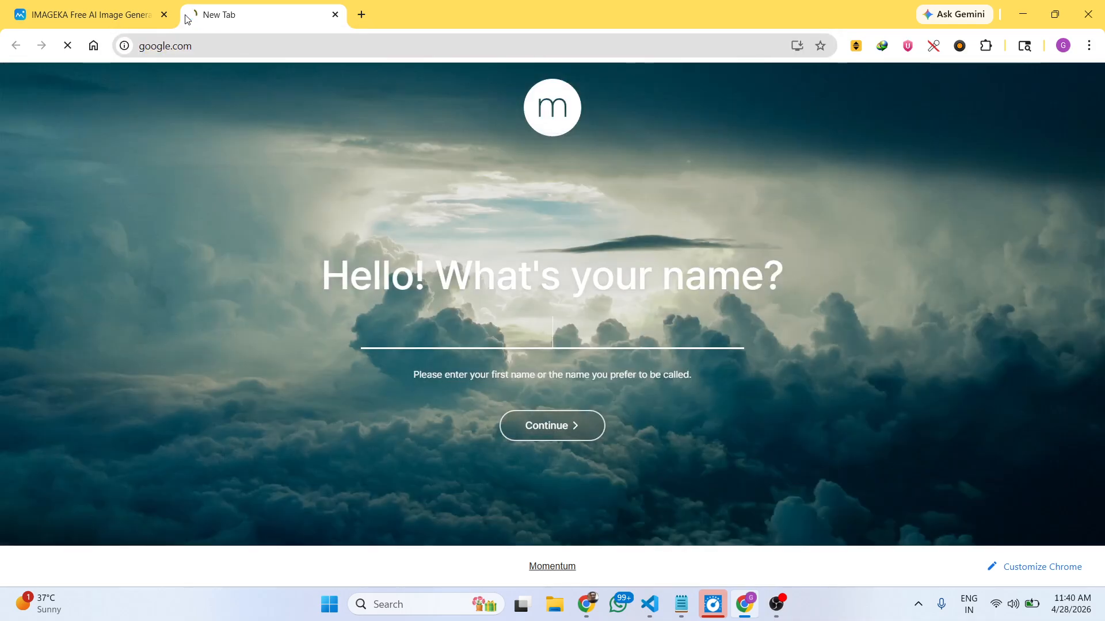
type("imageka")
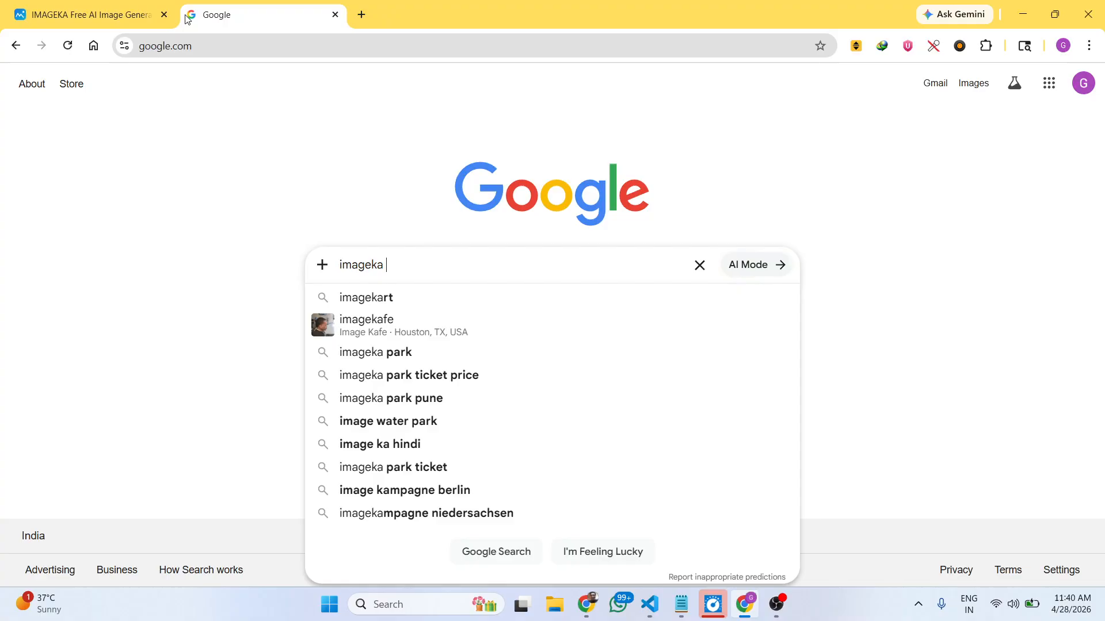
key("Return")
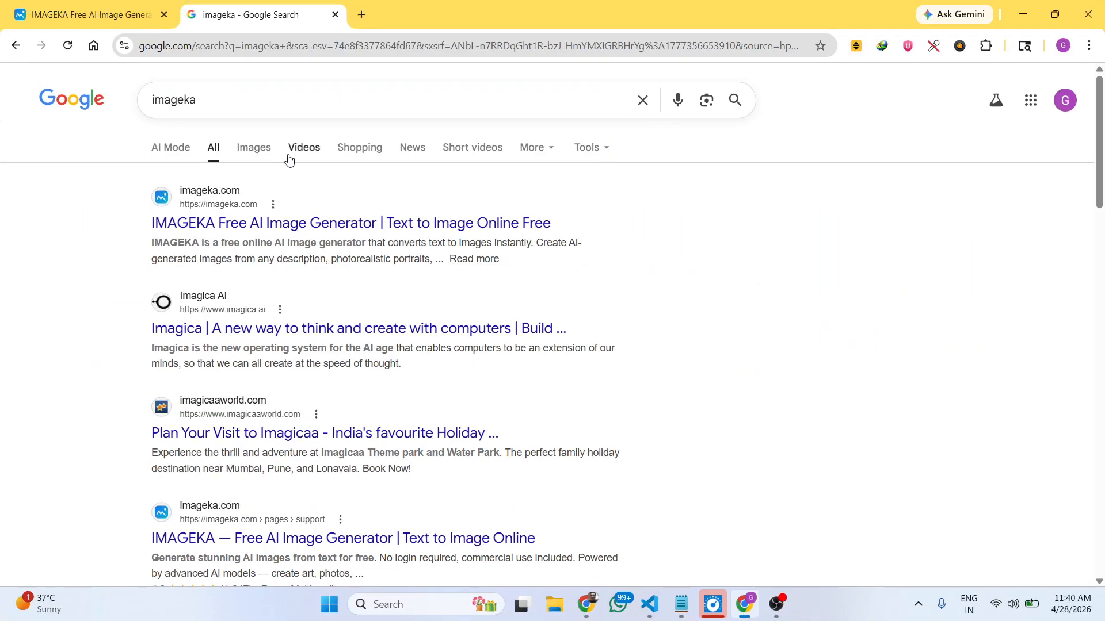
- Return to the IMAGEKA page, enter the prompt "Two guys coding on laptop" and auto-enhance it with quality tags
left_click(51, 5)
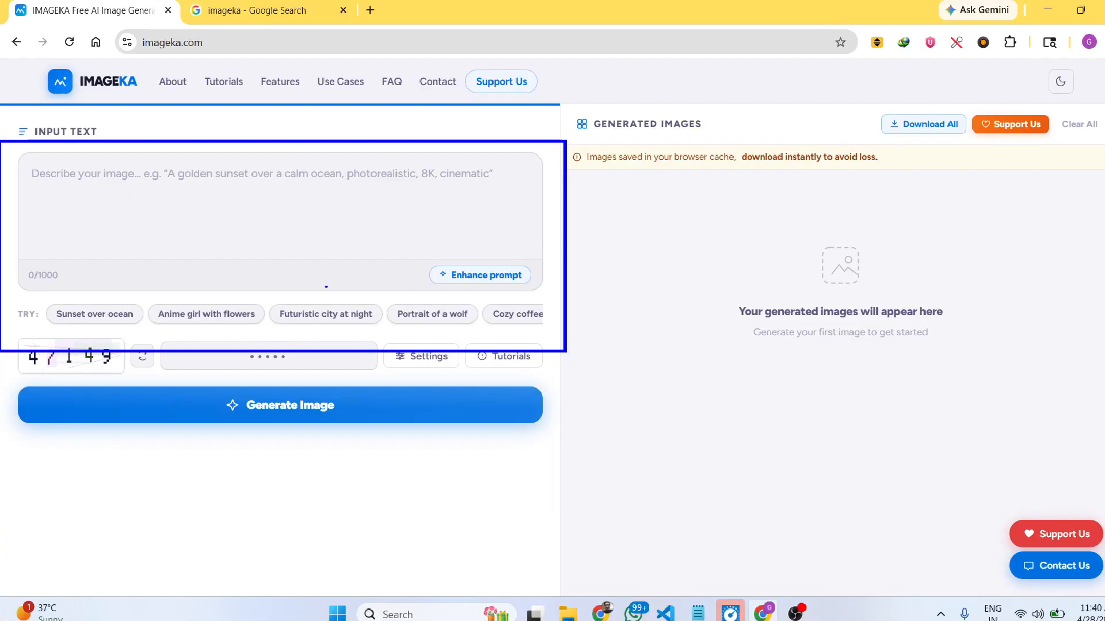
left_click(491, 205)
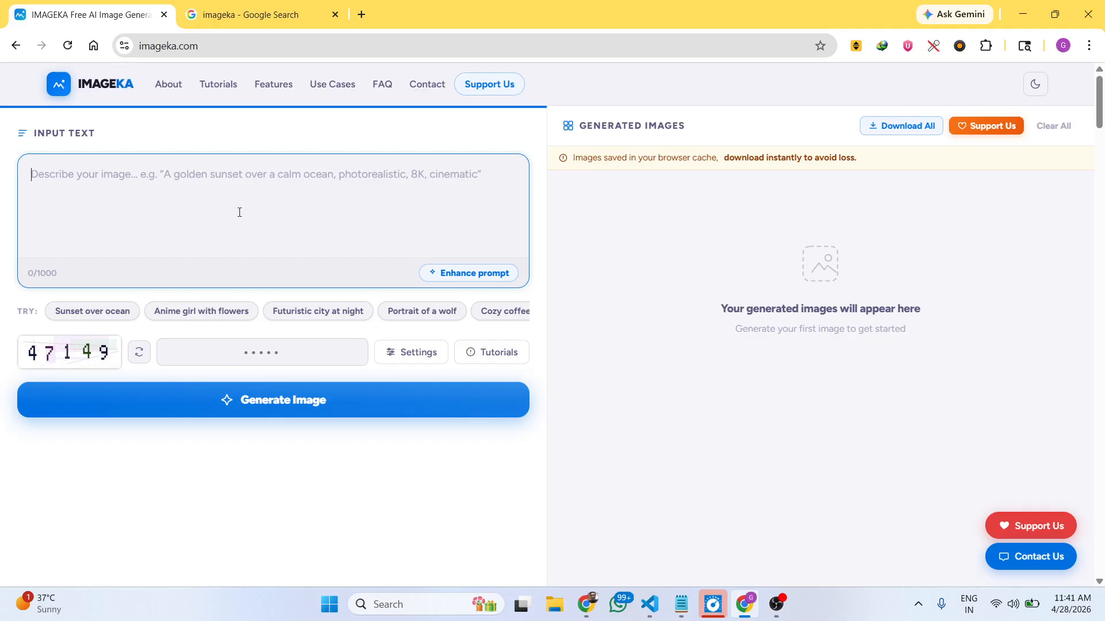
type("Two")
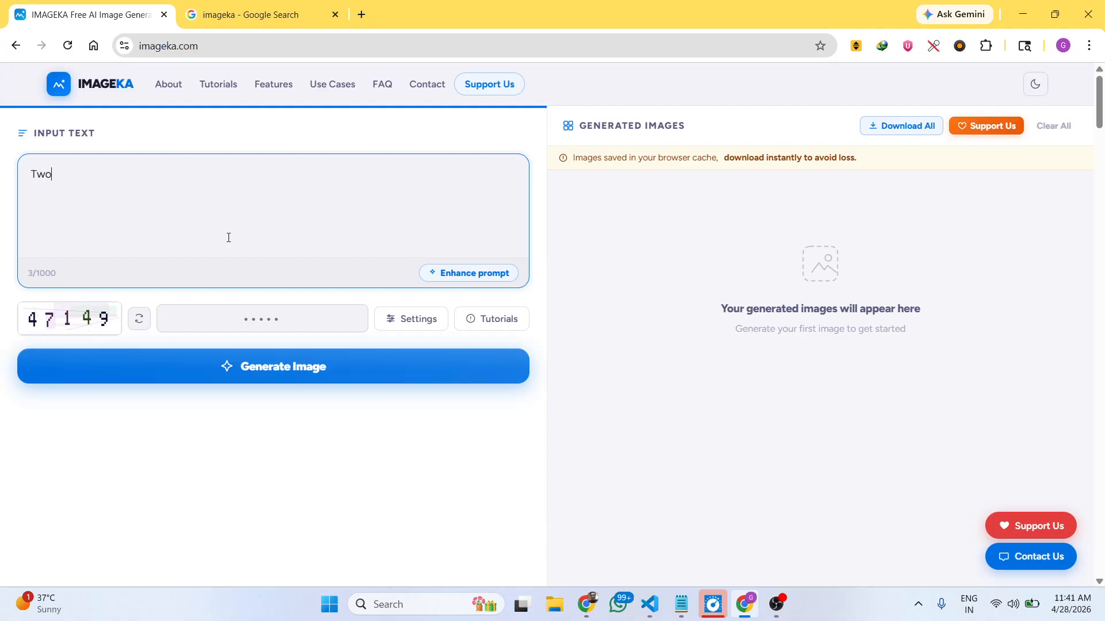
type(" guys coding on laptop")
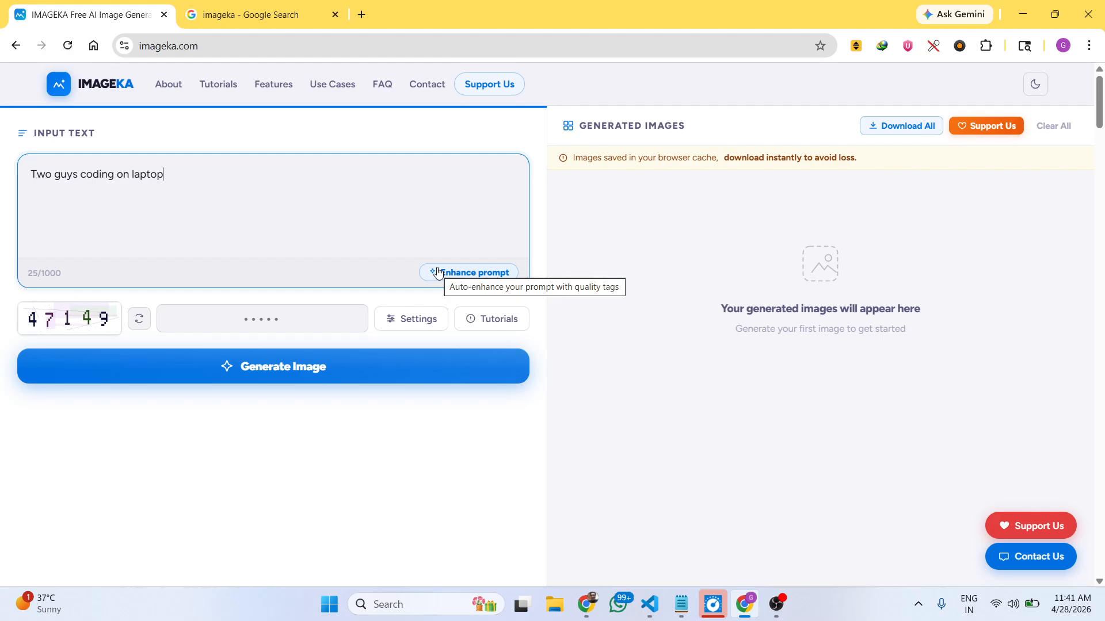
left_click(433, 272)
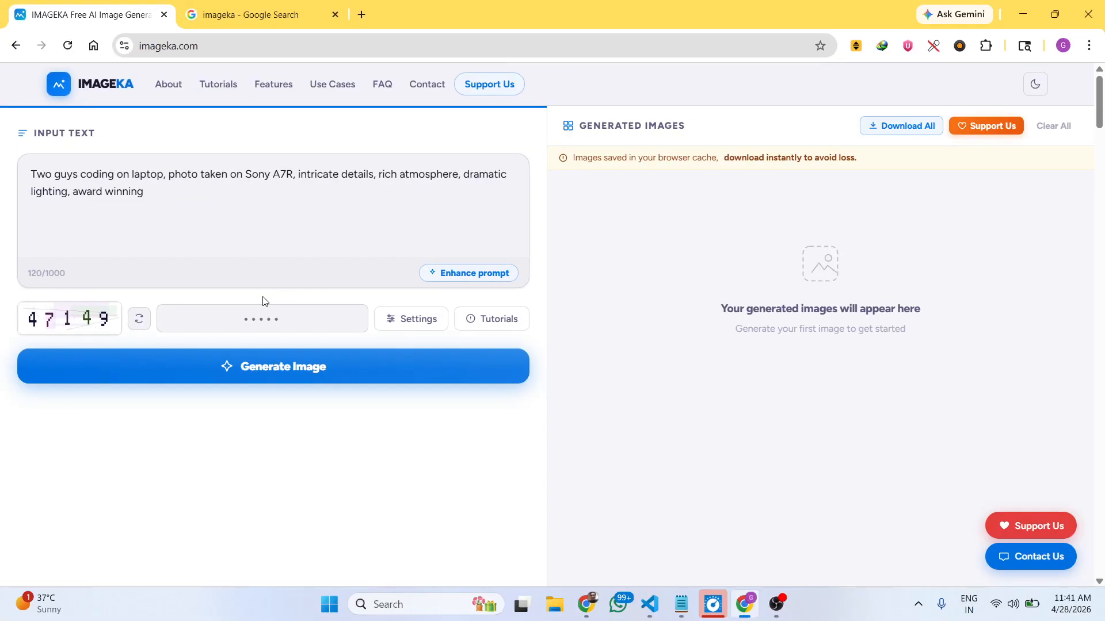
- Enter the displayed verification code in the captcha field
left_click(249, 319)
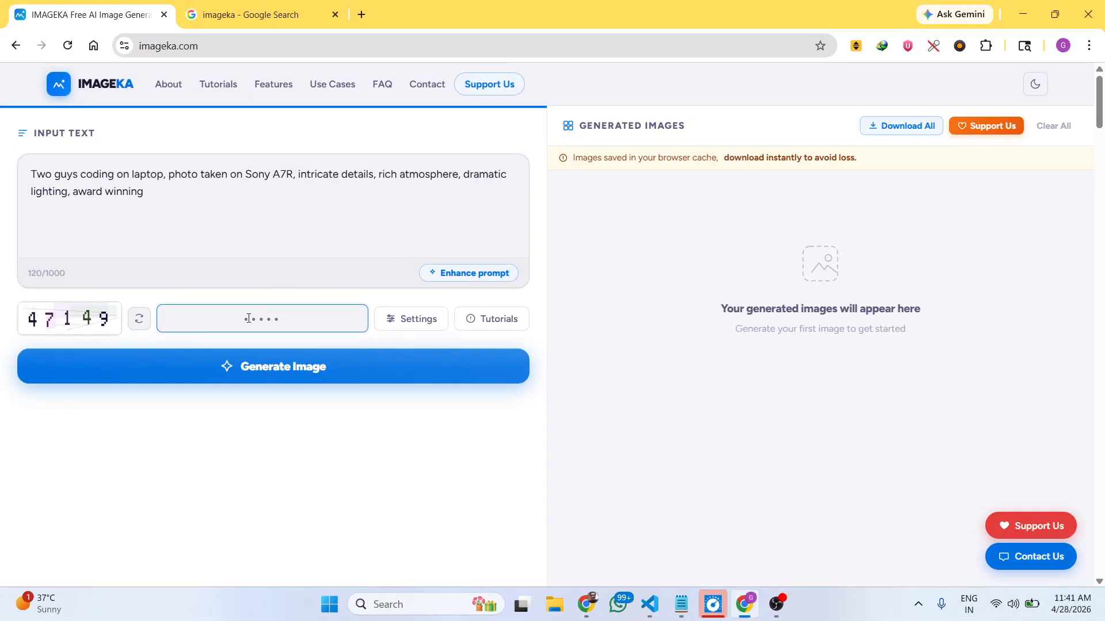
type("47149")
- Show the image settings, set the art style to Oil Painting and the resolution to 1024 × 1024
left_click(420, 327)
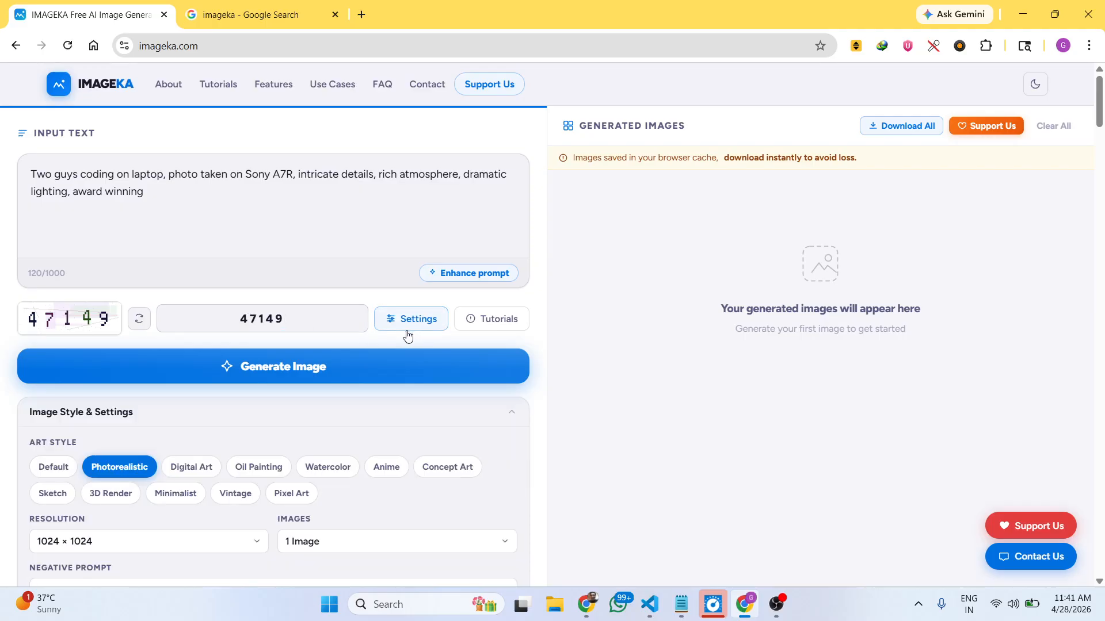
scroll(397, 337, "down", 3)
scroll(374, 340, "down", 1)
scroll(352, 341, "up", 1)
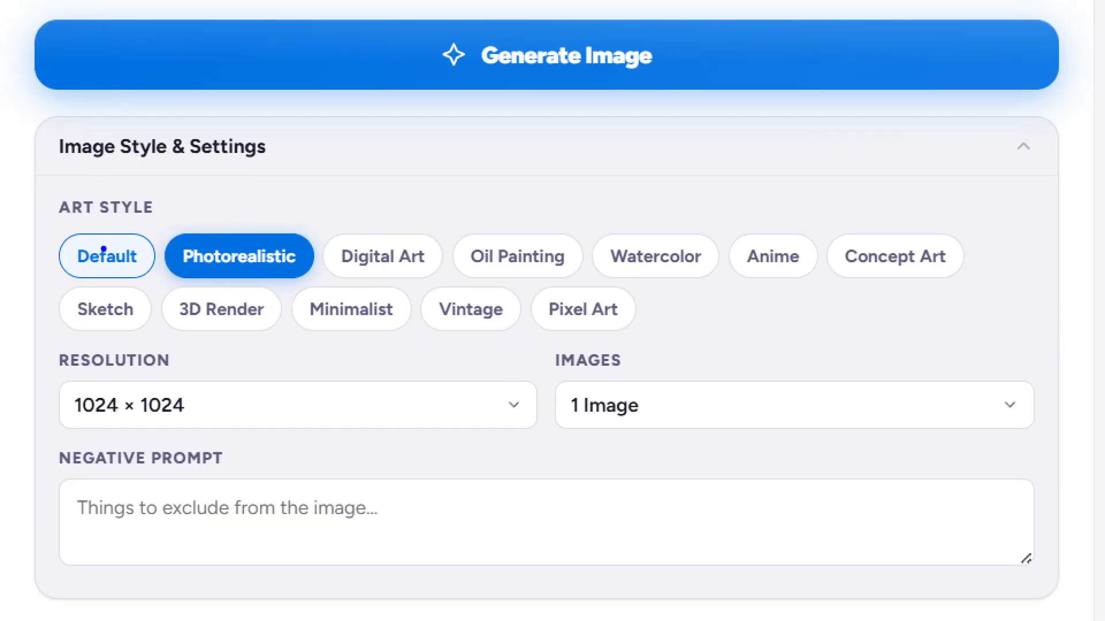
mouse_move(56, 238)
left_mouse_down()
mouse_move(215, 305)
mouse_move(988, 345)
left_mouse_up()
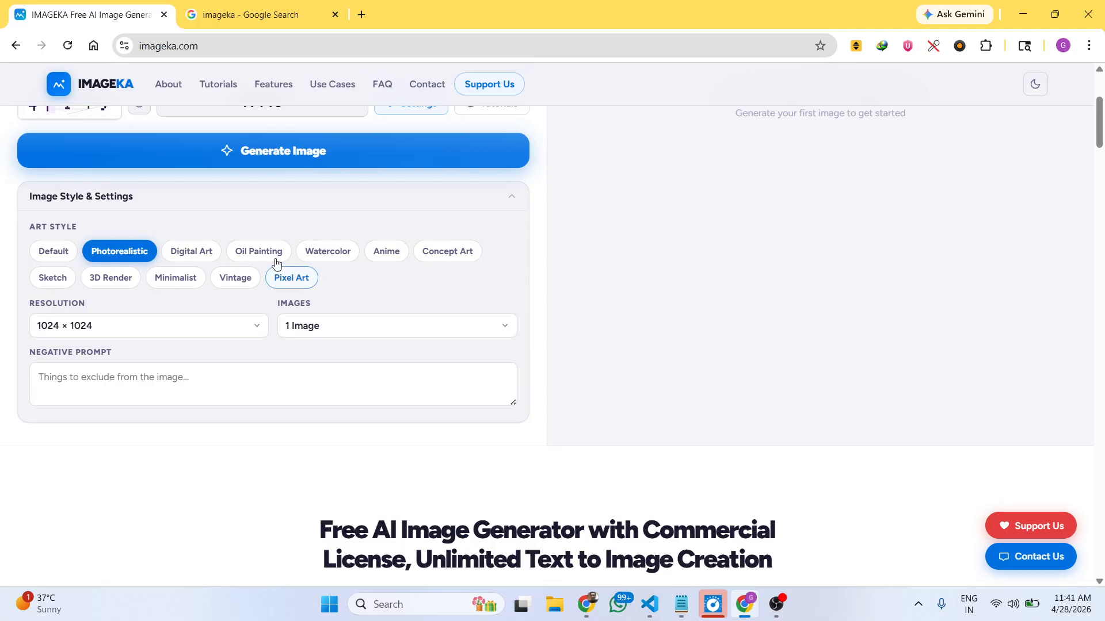
left_click(518, 256)
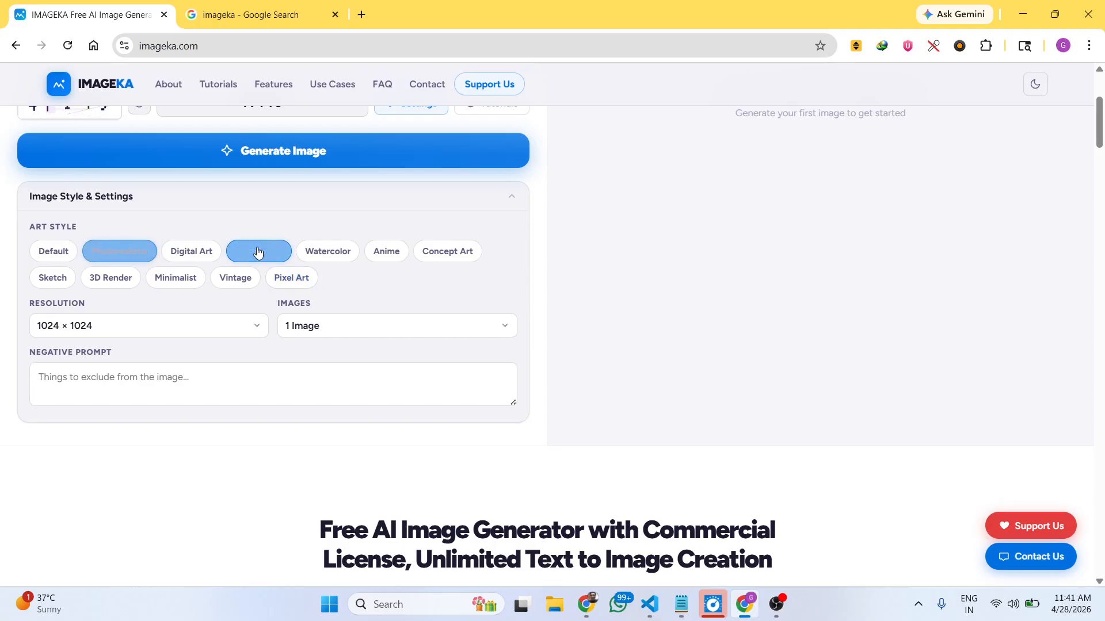
left_click(88, 327)
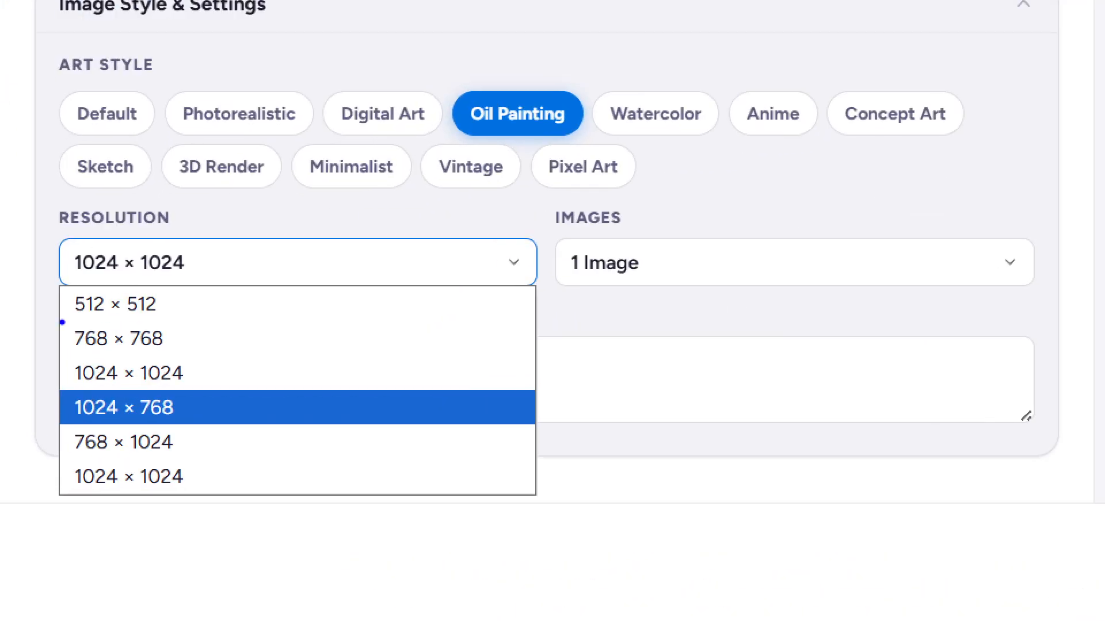
left_click(276, 373)
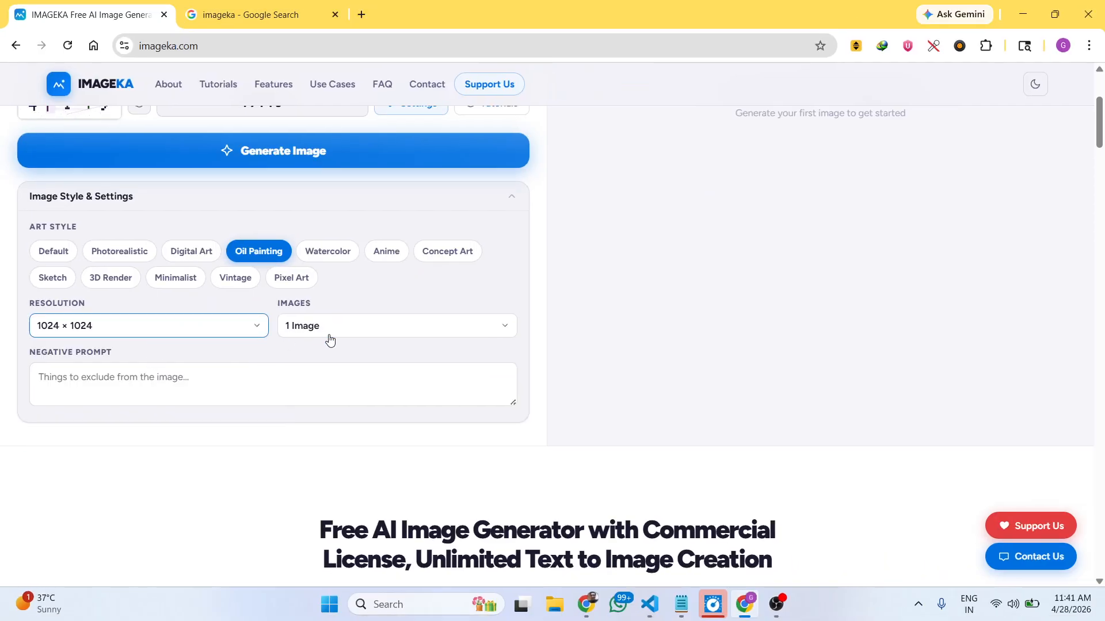
- Set the number of images to 4 and generate the images from the prompt
left_click(676, 282)
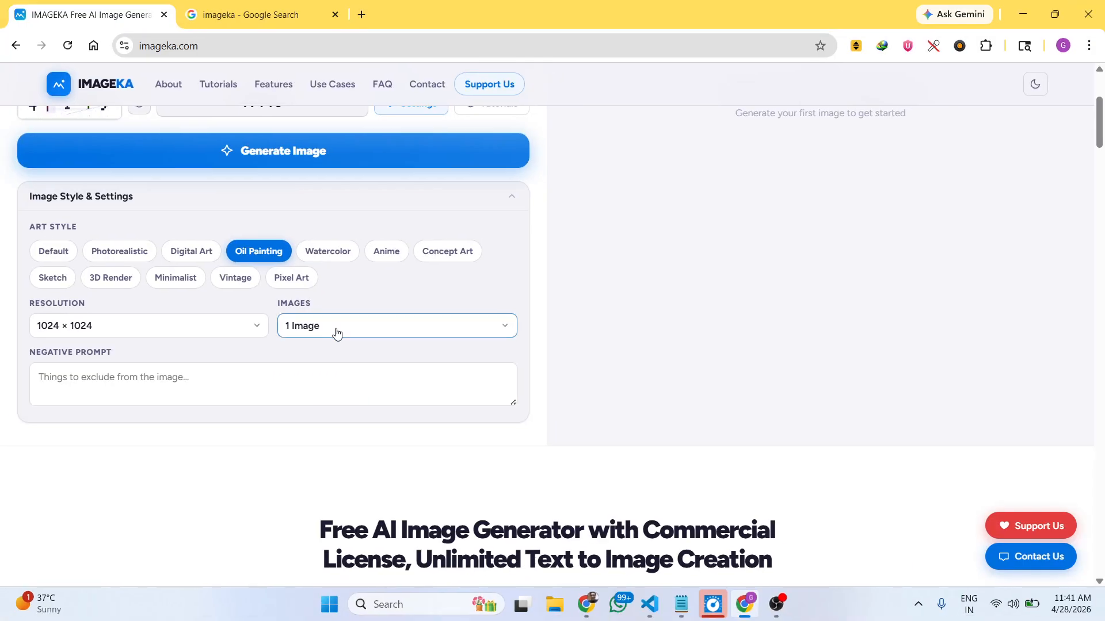
left_click(379, 284)
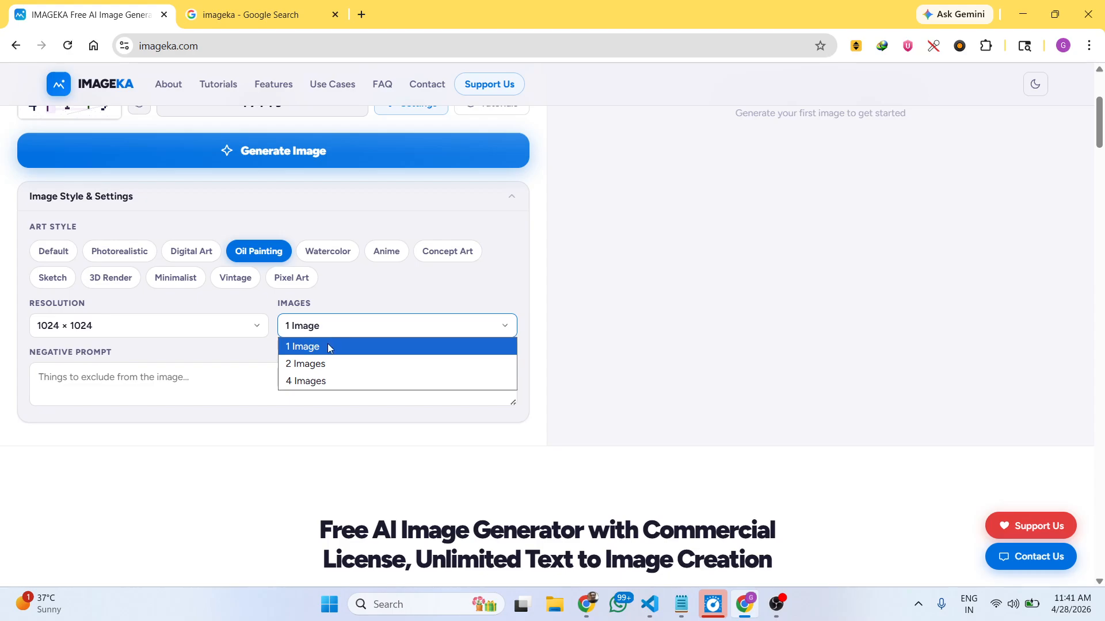
left_click(316, 380)
scroll(262, 357, "up", 4)
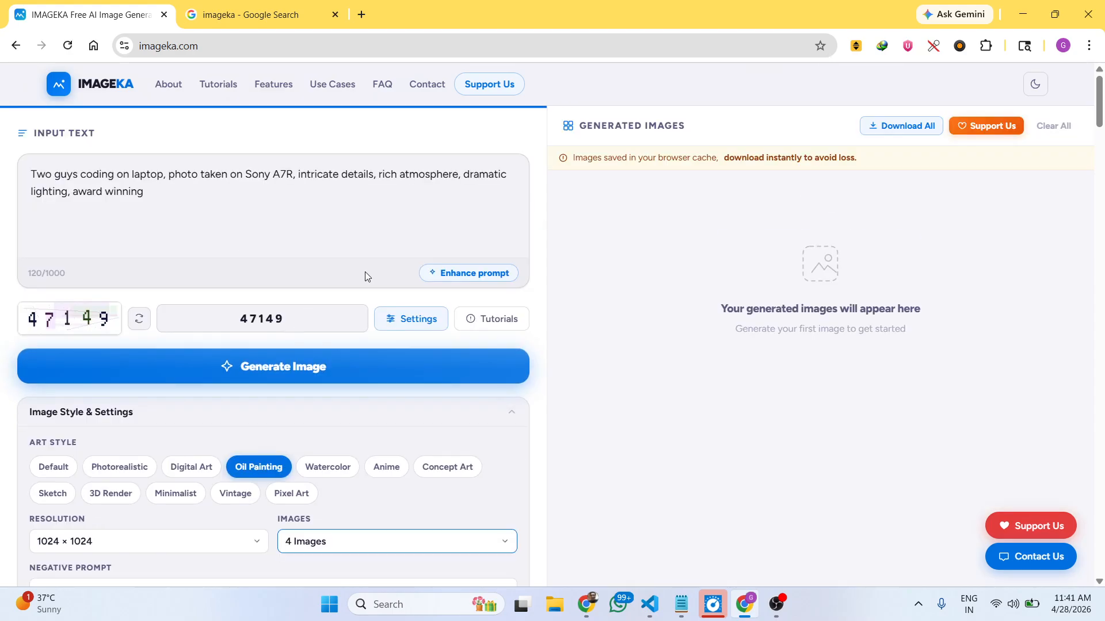
left_click(292, 357)
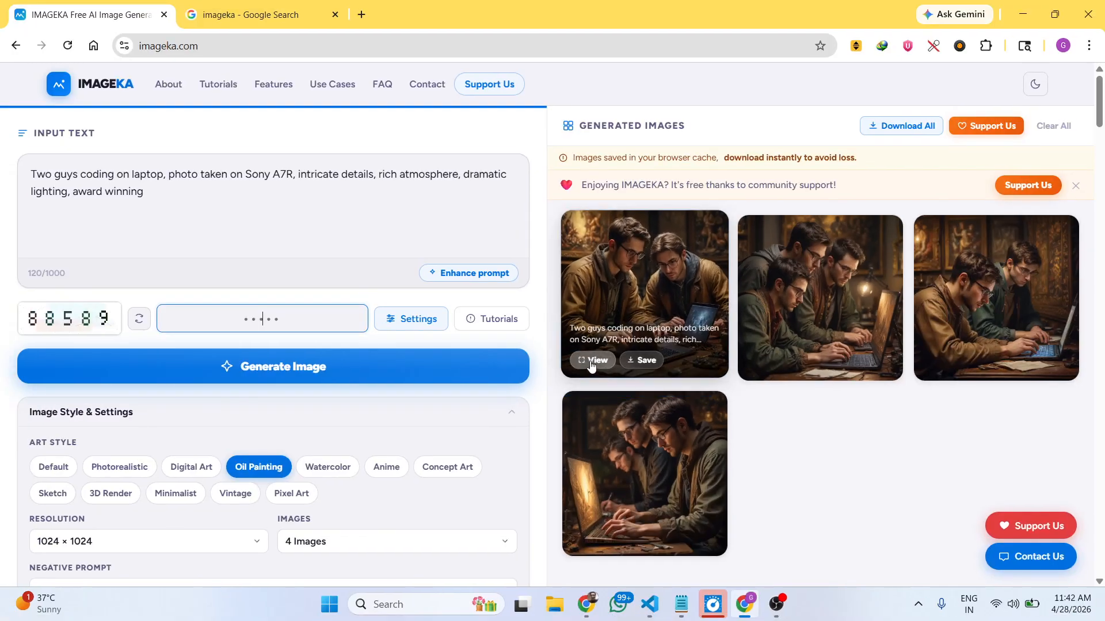
- View the first generated image enlarged and download it
left_click(590, 362)
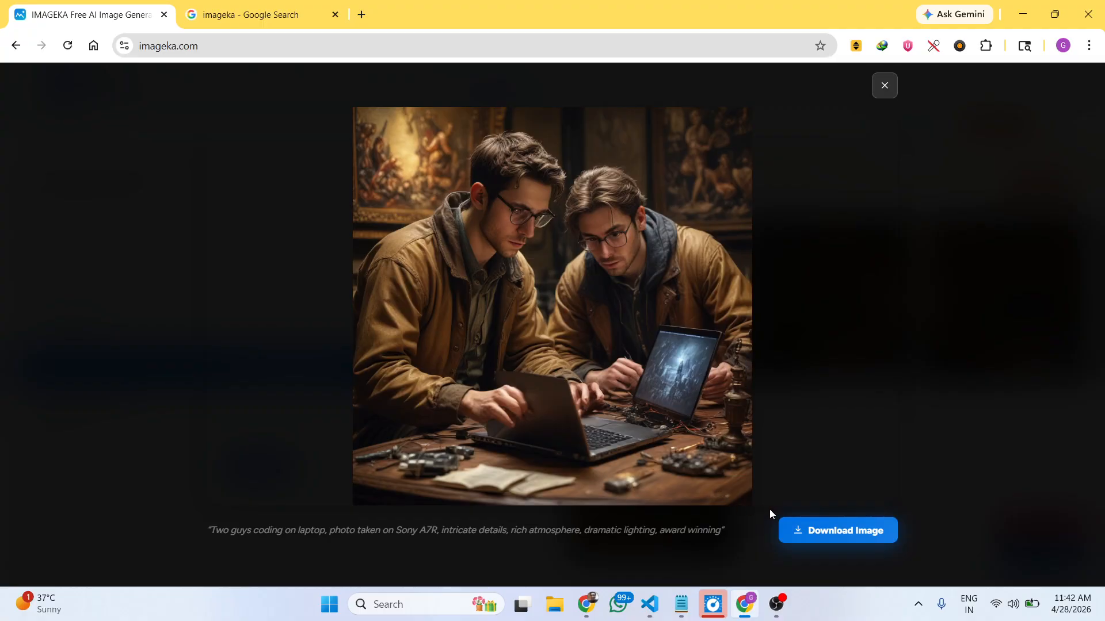
left_click(829, 539)
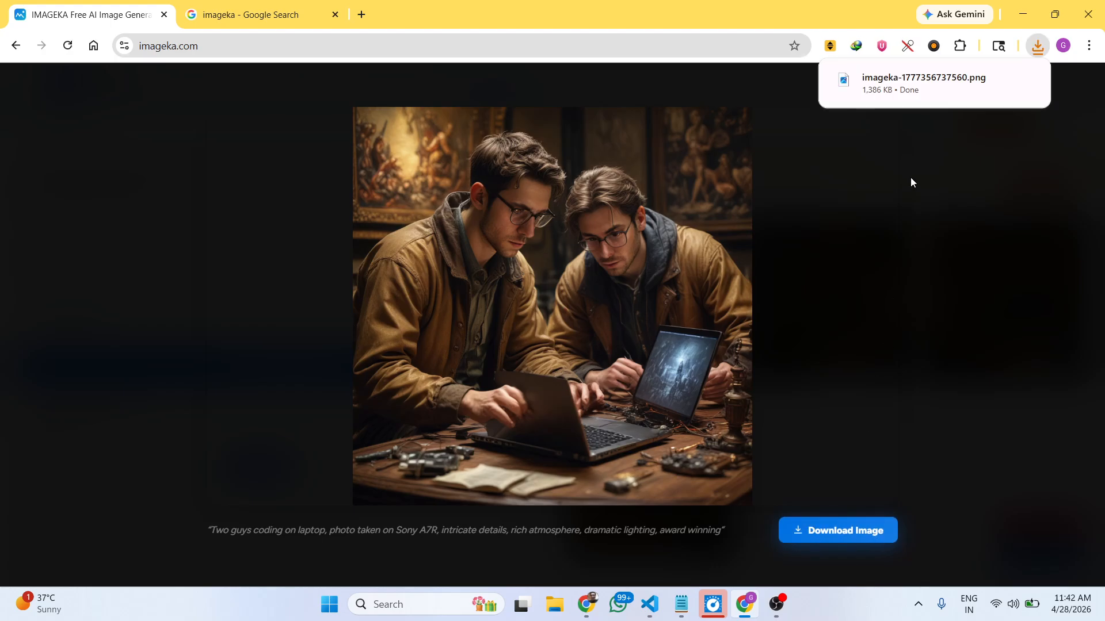
- Open the downloaded PNG in the photo viewer, zoom in and out to examine its detail, and close the viewer
left_click(909, 87)
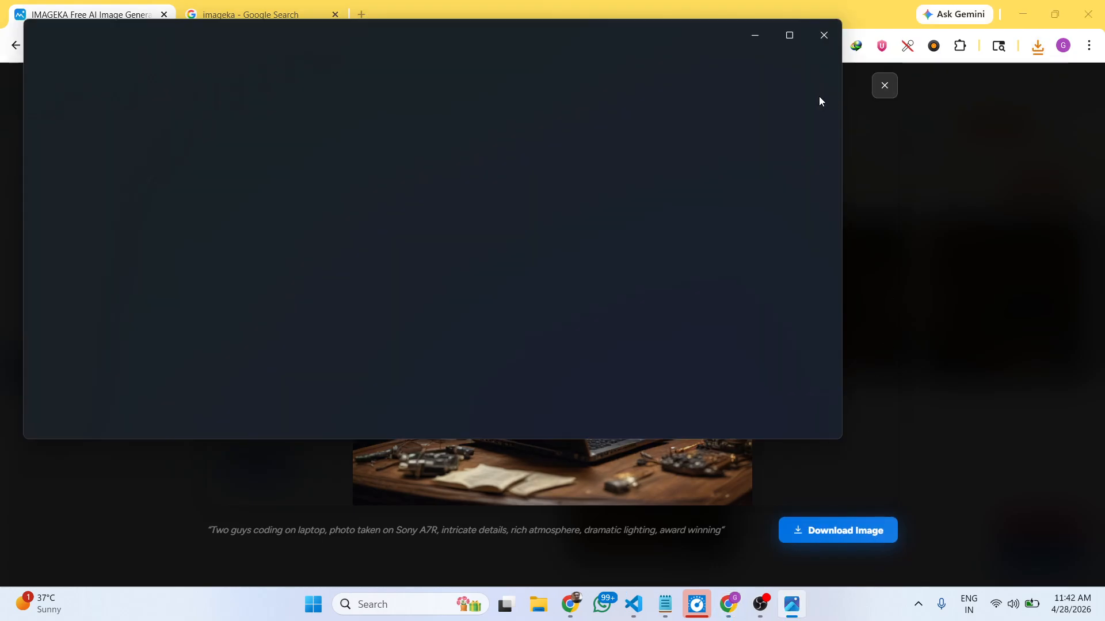
scroll(495, 167, "up", 4)
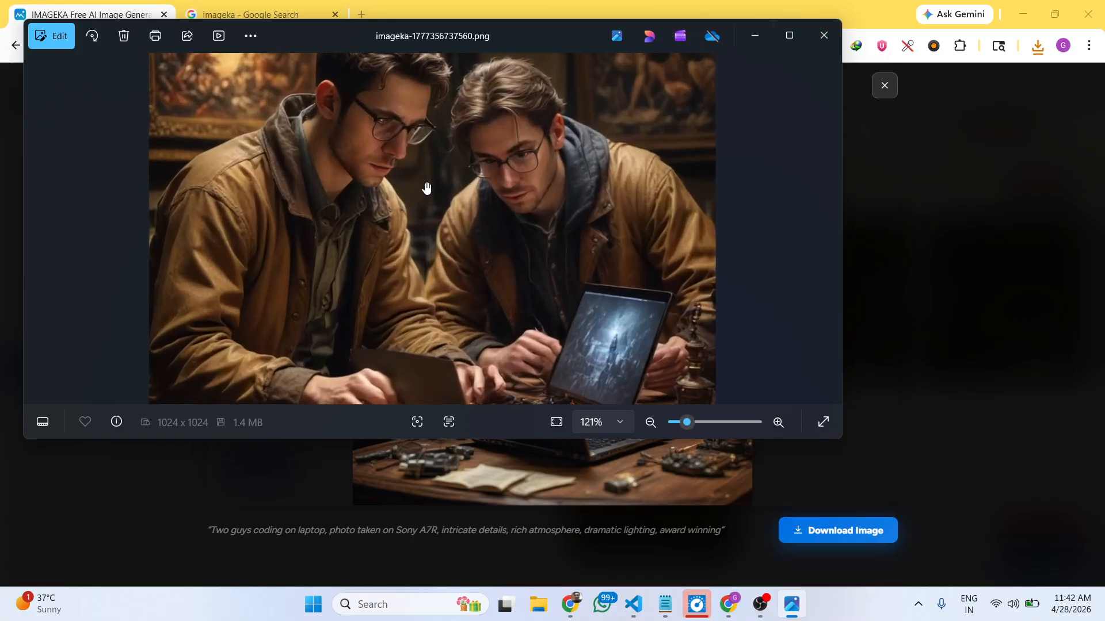
scroll(424, 188, "down", 3)
scroll(346, 264, "down", 3)
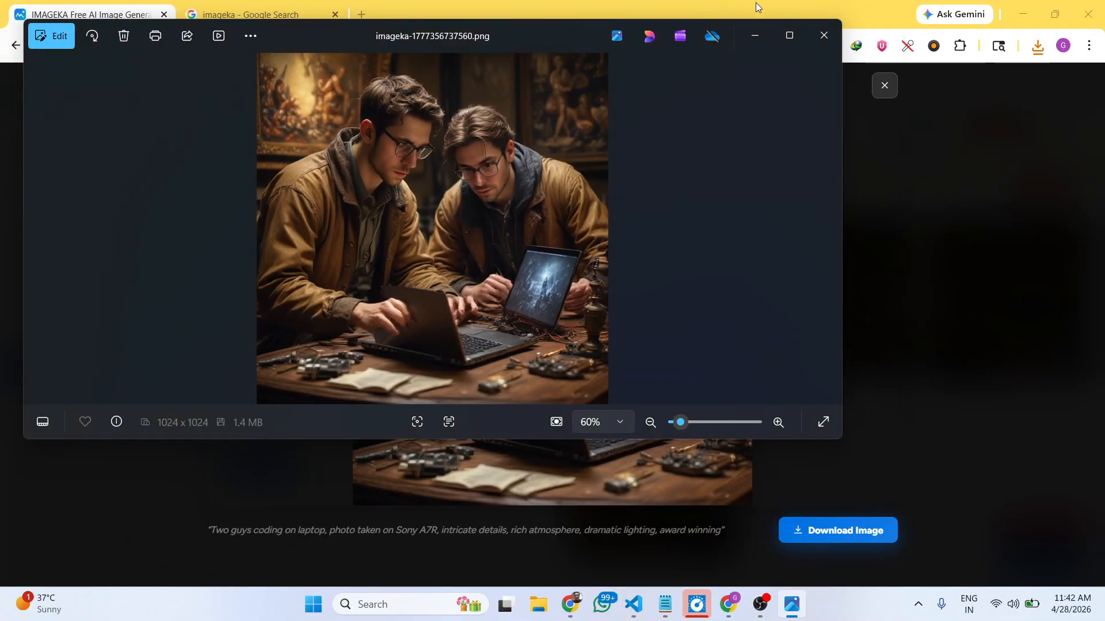
left_click(824, 35)
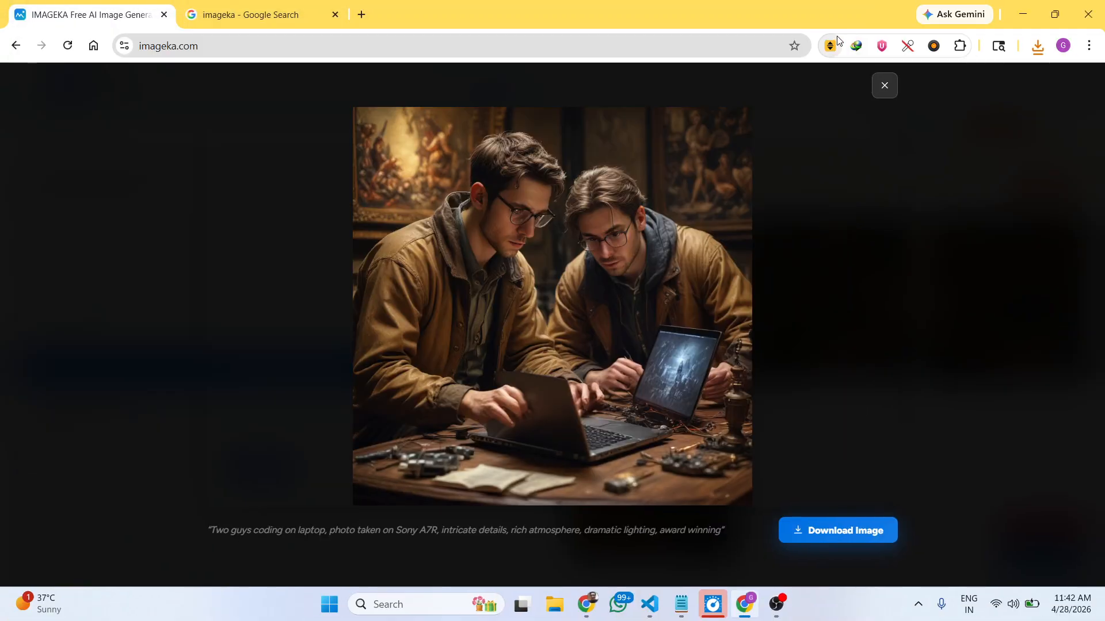
- Close the enlarged first image and view each of the other three generated images enlarged in turn
left_click(884, 85)
left_click(797, 293)
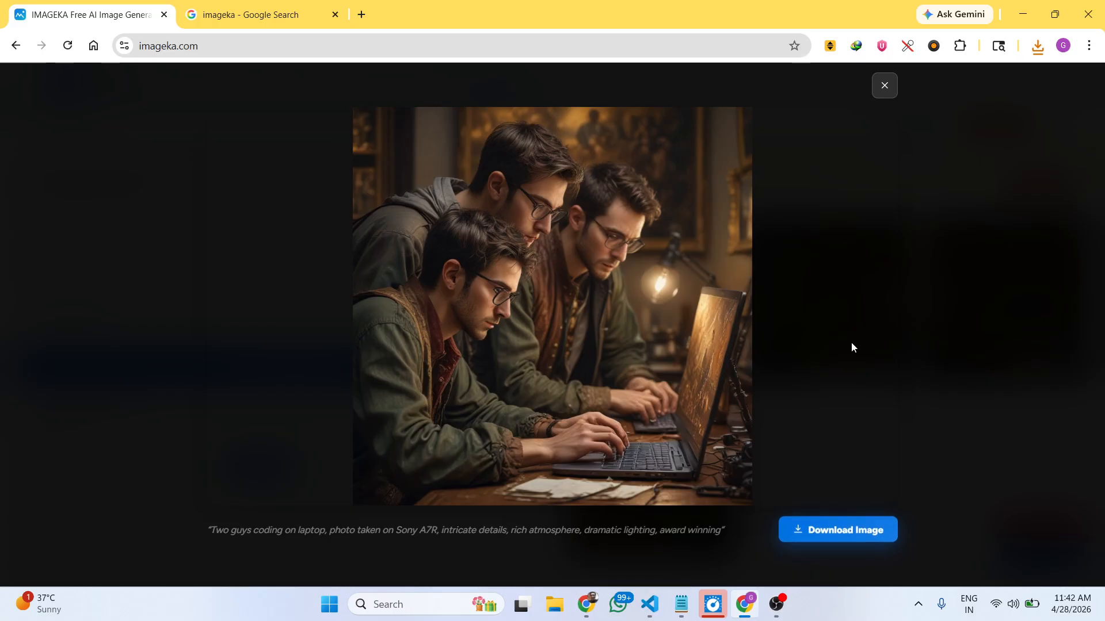
left_click(884, 85)
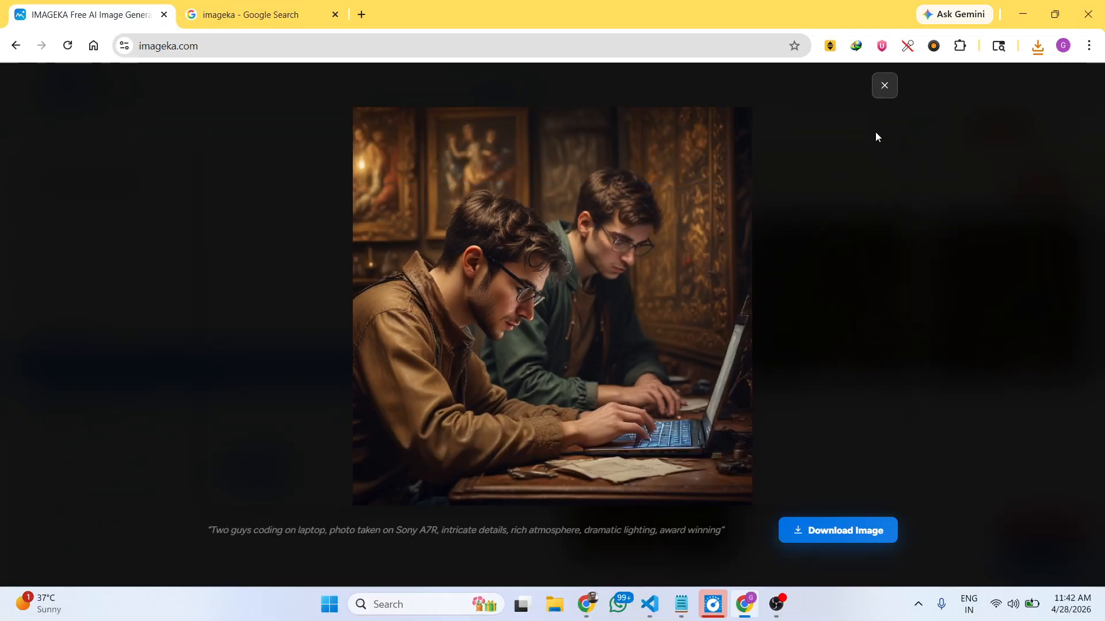
left_click(884, 85)
left_click(633, 433)
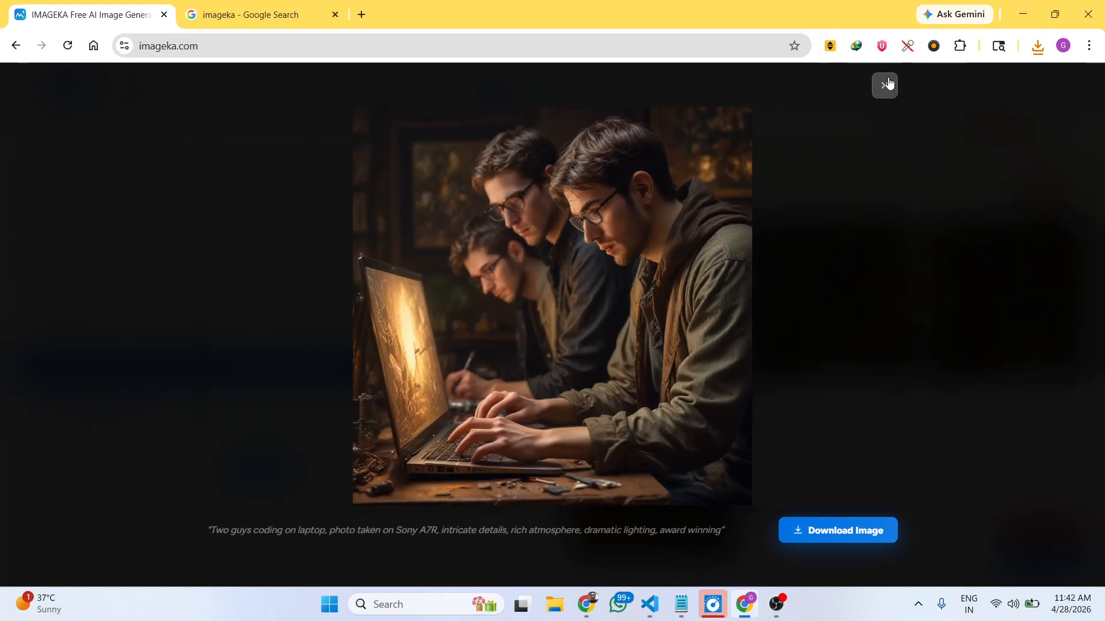
left_click(887, 86)
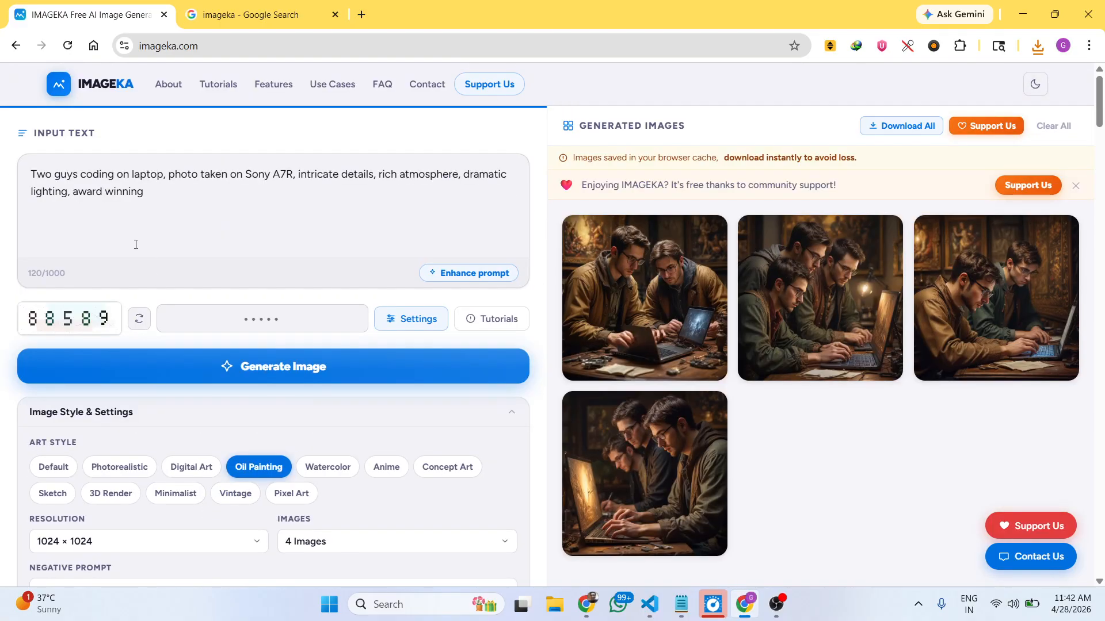
- Replace the whole prompt with "Two girls fighting with each other on mountain"
left_click_drag(159, 193, 0, 142)
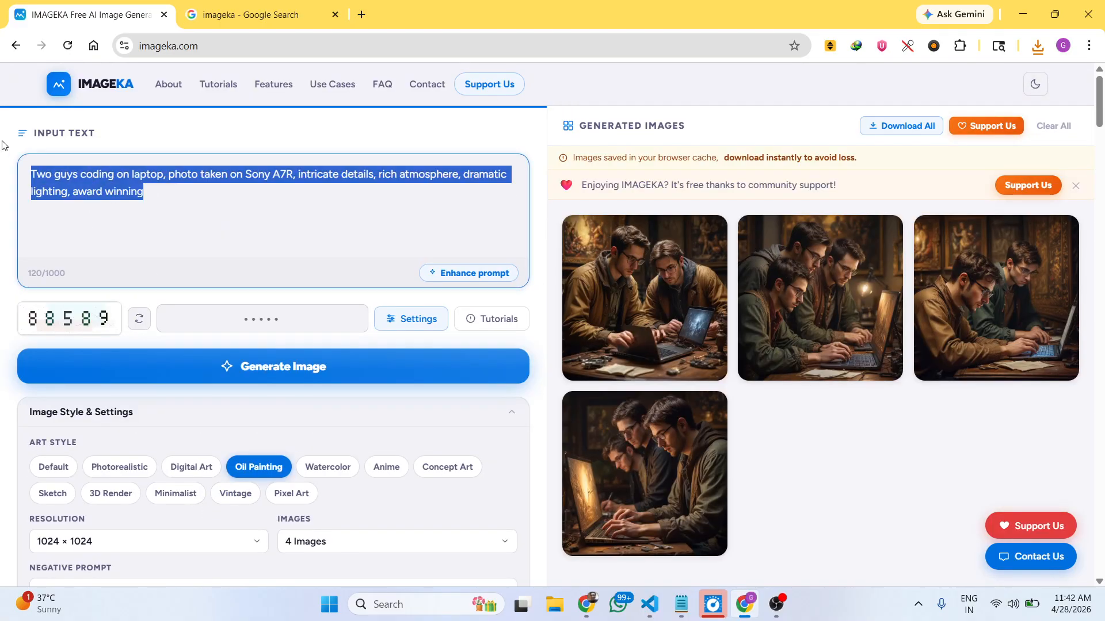
key("BackSpace")
type("Two girls figh")
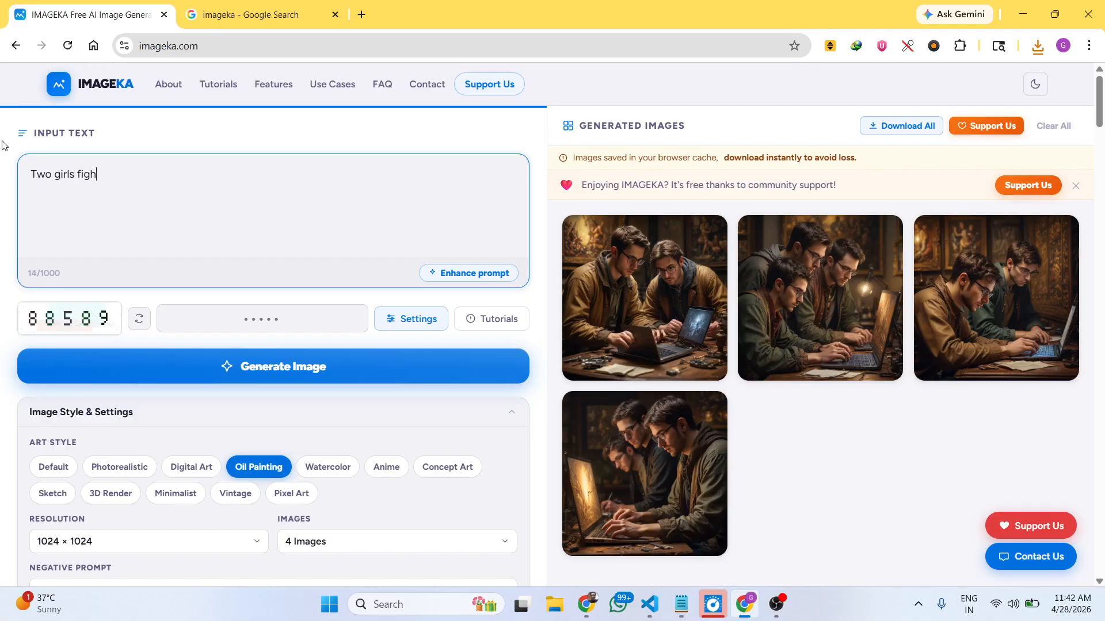
type("ting with each other on mountain")
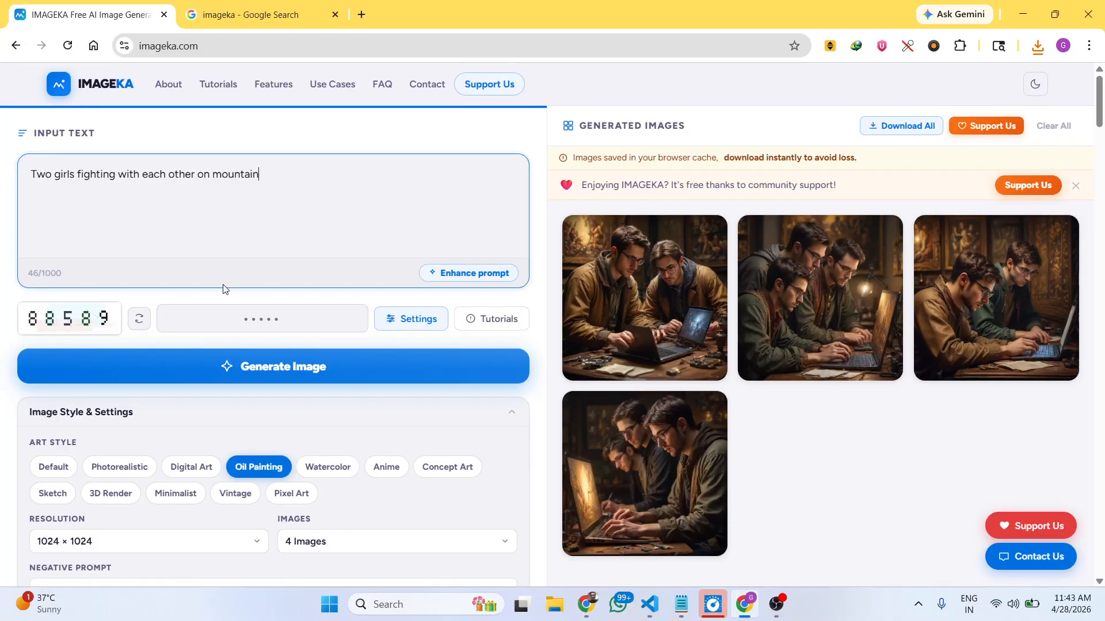
- Fill in the captcha field with the newly displayed verification code
left_click(228, 322)
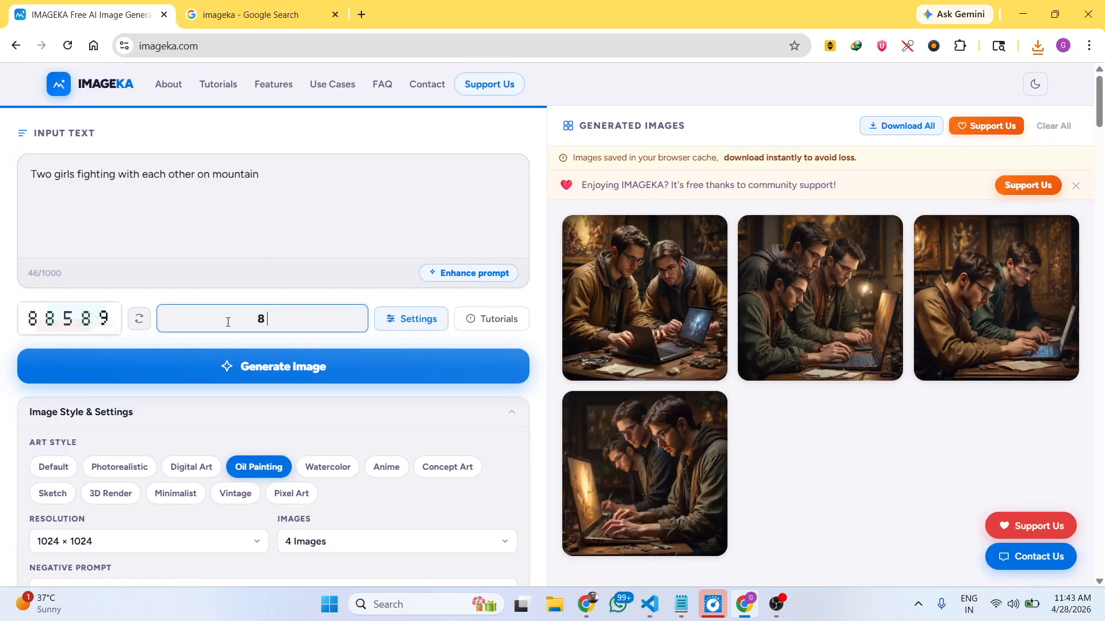
type("88589")
scroll(371, 340, "down", 2)
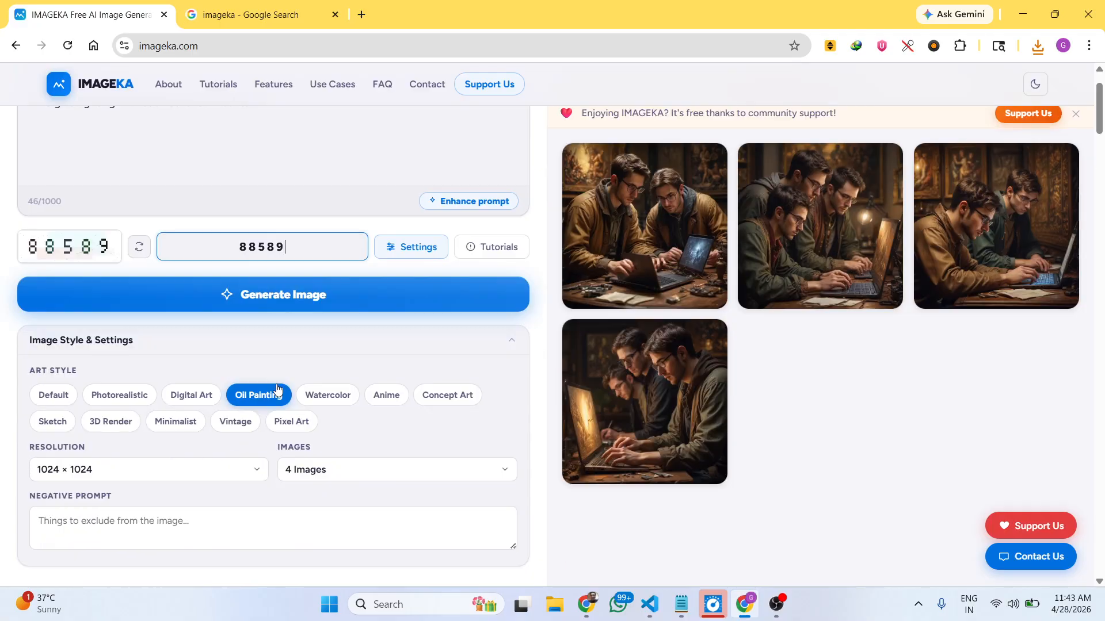
- Set the art style to Sketch and generate four images from the mountain fight prompt
scroll(278, 391, "up", 2)
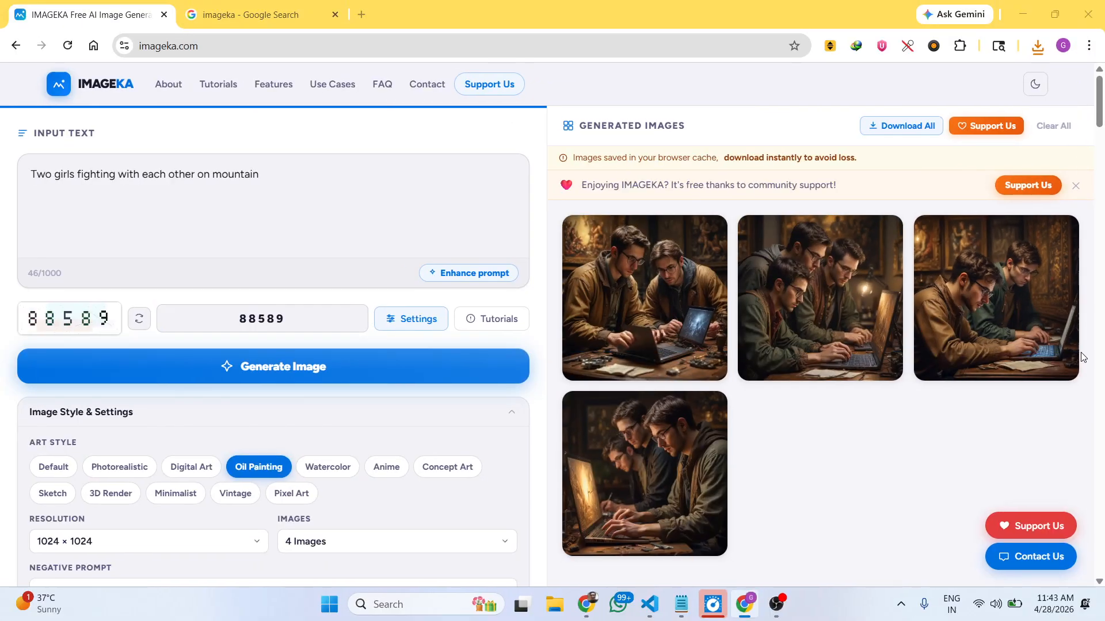
scroll(362, 388, "down", 3)
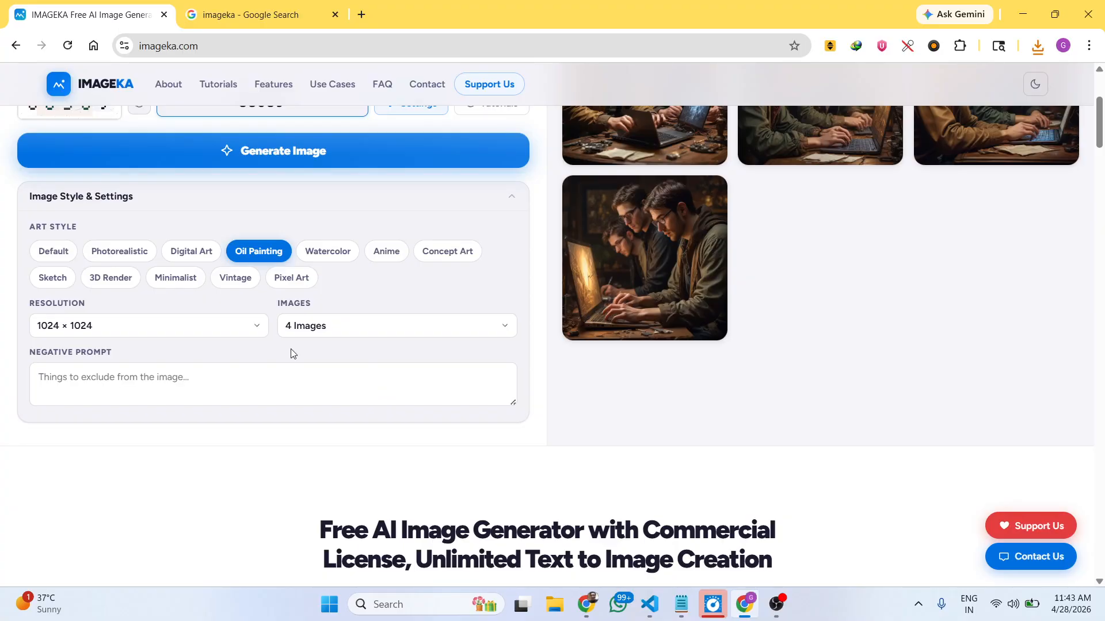
left_click(51, 278)
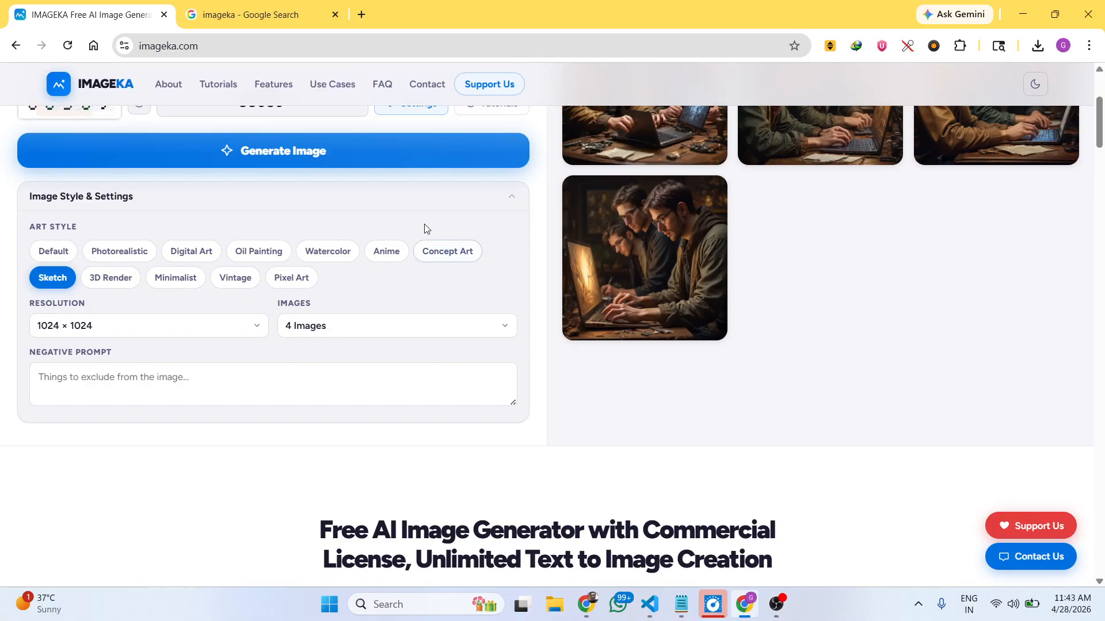
scroll(495, 226, "up", 3)
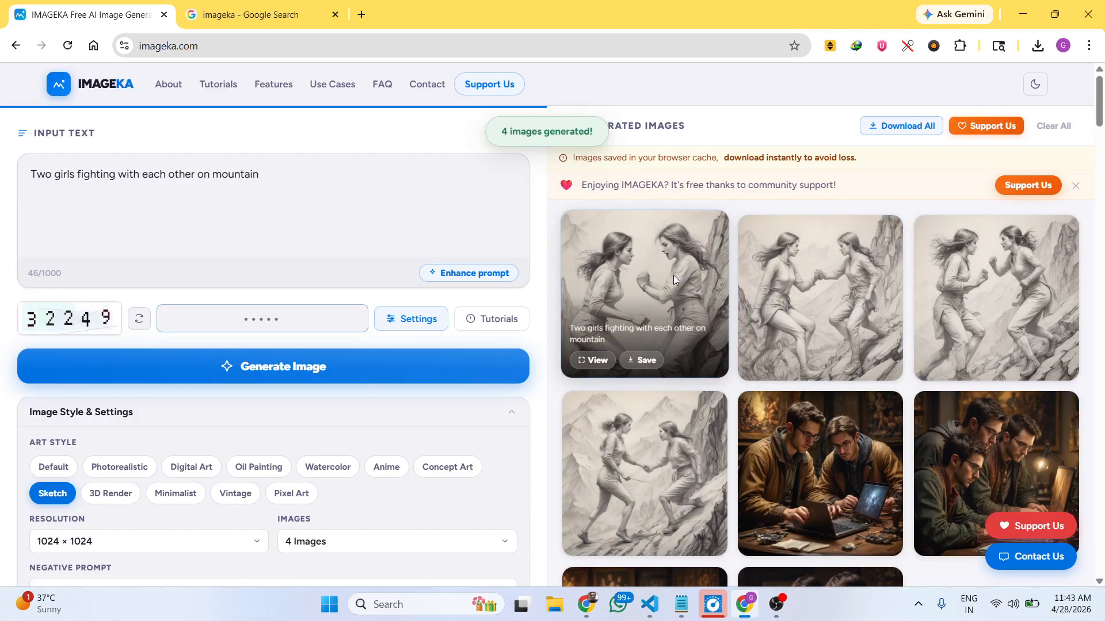
- View each of the four generated sketch images enlarged in turn, ending with the fourth one open
left_click(674, 277)
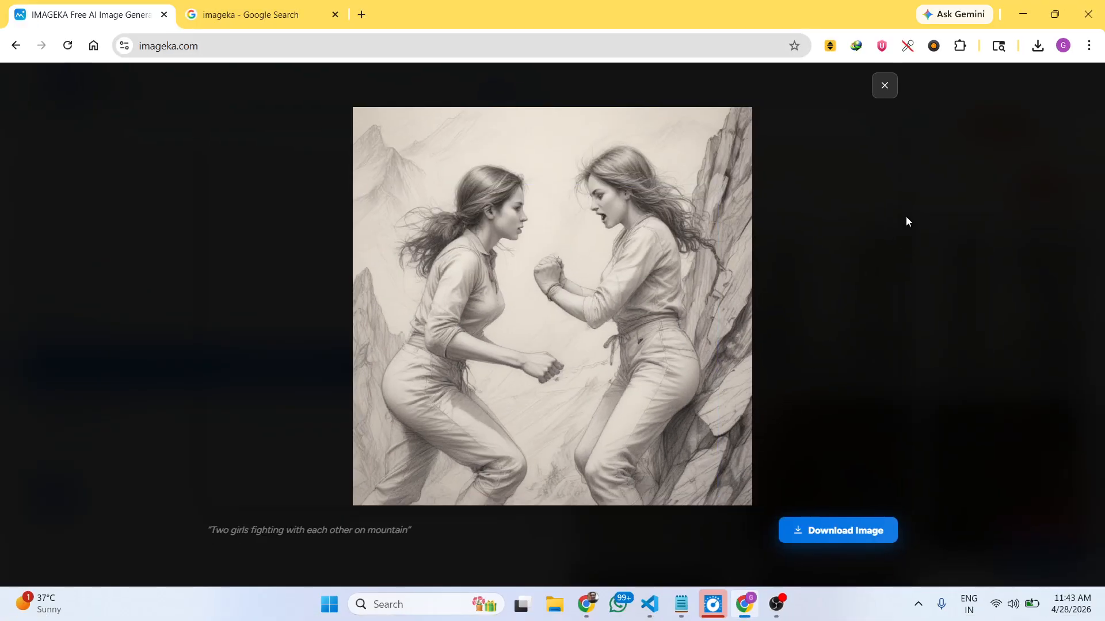
left_click(887, 93)
left_click(817, 282)
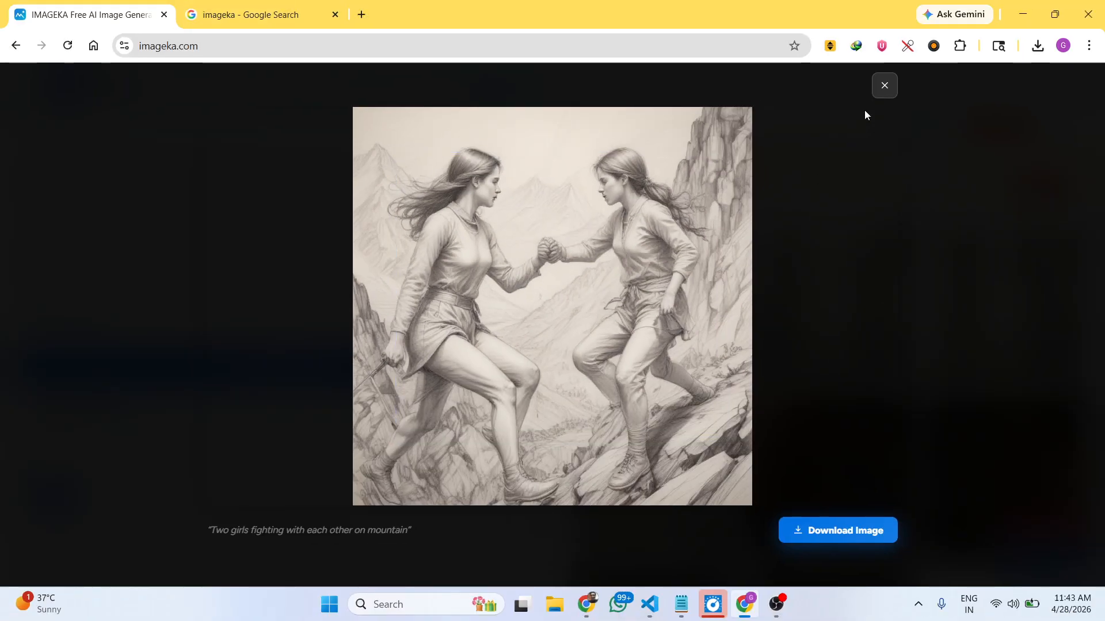
left_click(993, 39)
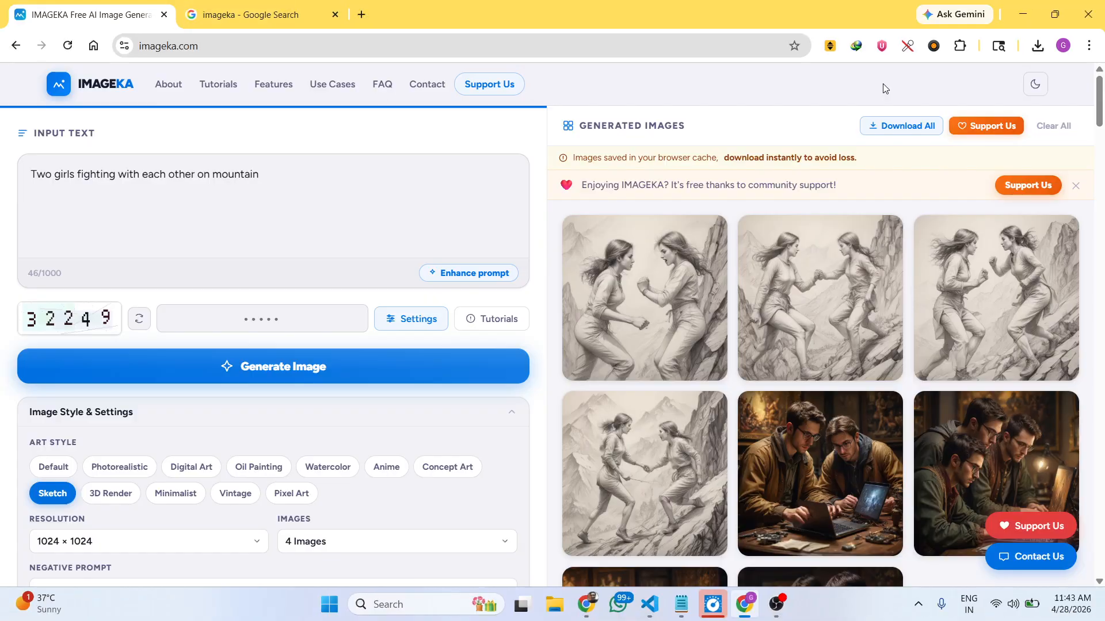
left_click(982, 262)
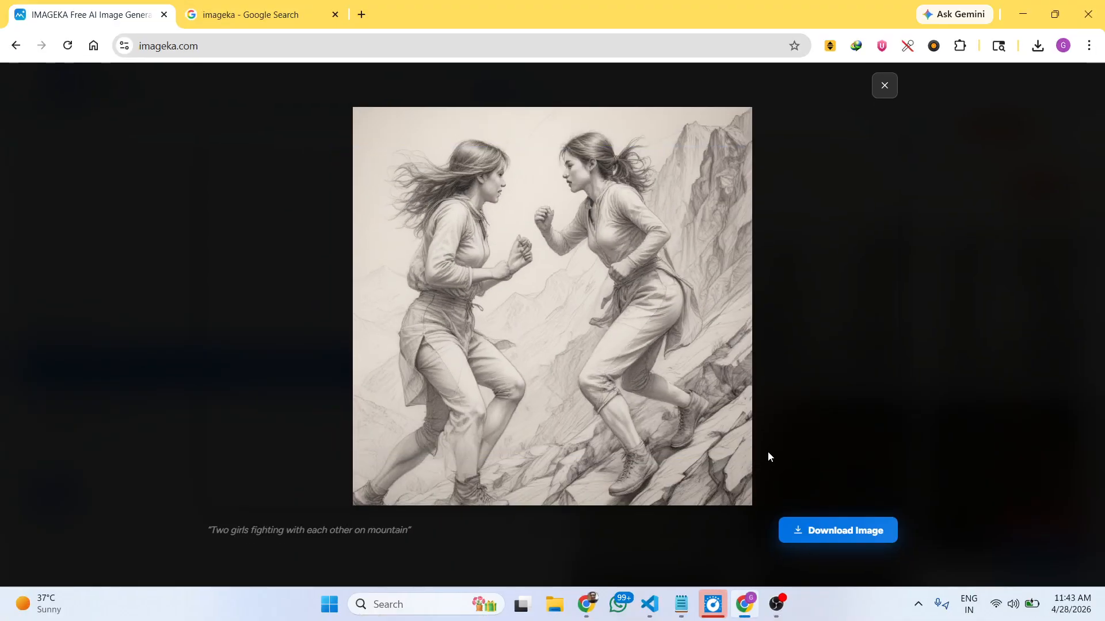
left_click(883, 84)
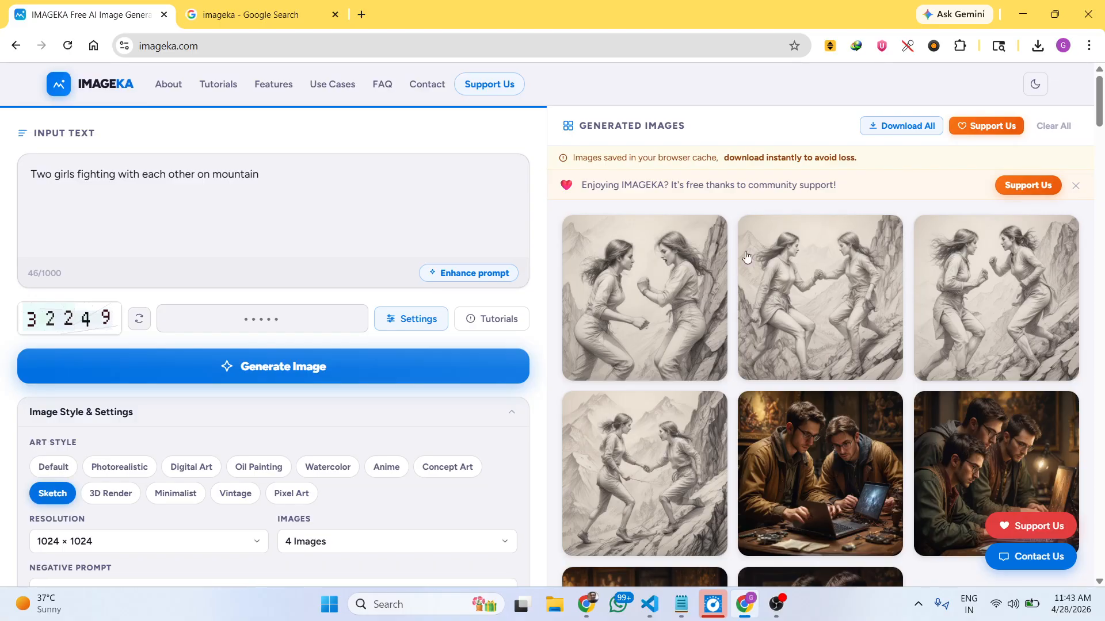
left_click(624, 436)
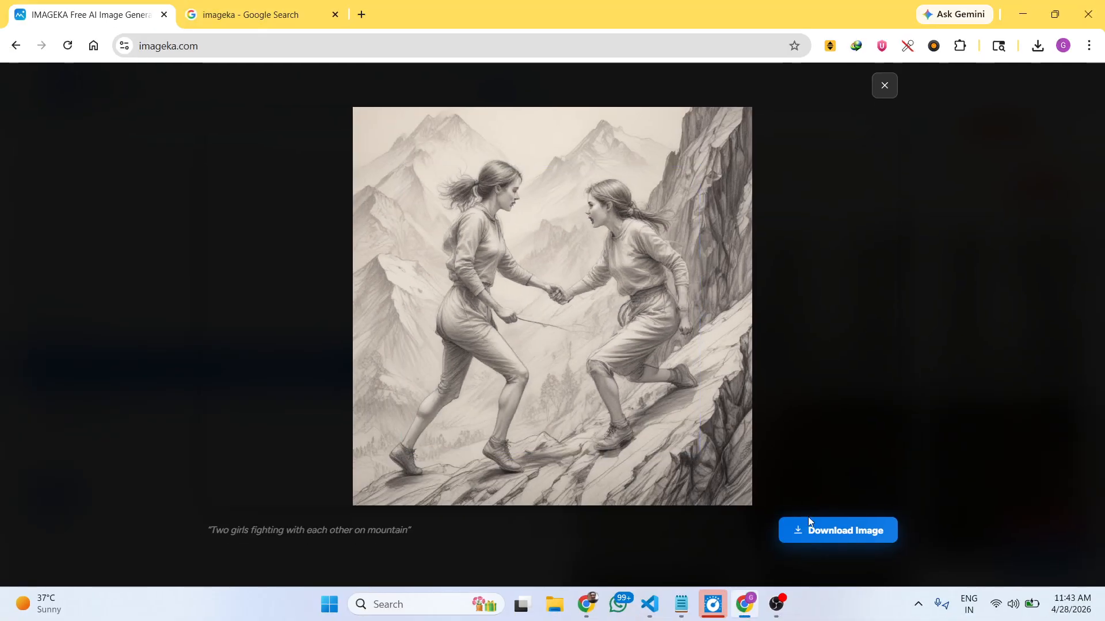
- Download the fourth sketch image, examine the PNG in the photo viewer at different zoom levels, and close both the viewer and the enlarged view
left_click(811, 527)
left_click(913, 89)
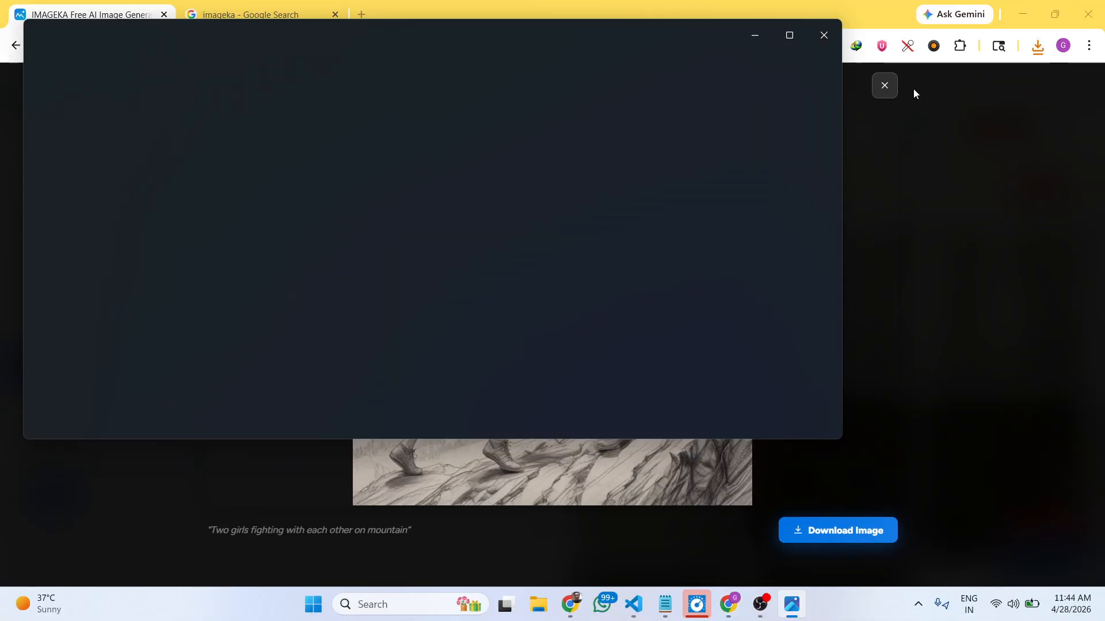
scroll(345, 276, "up", 5)
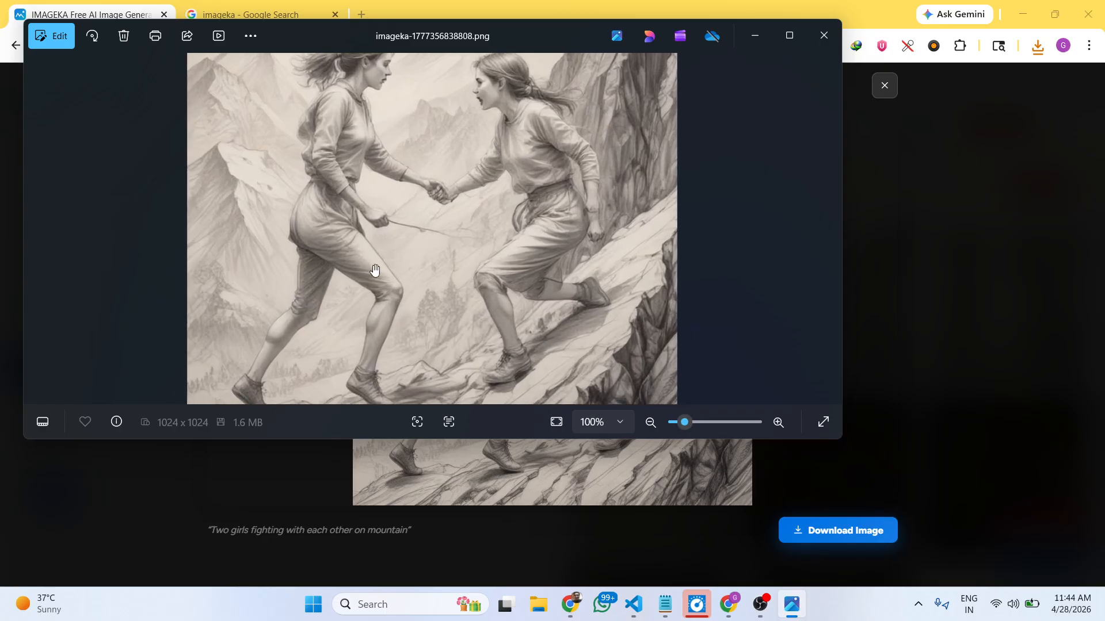
scroll(439, 232, "down", 5)
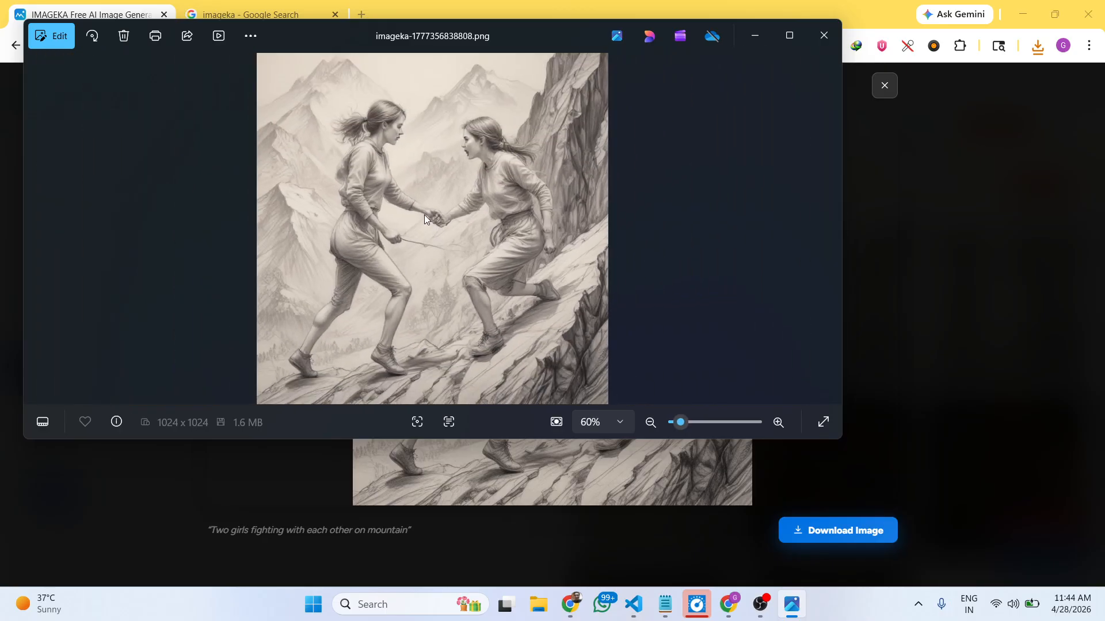
left_click_drag(478, 439, 478, 535)
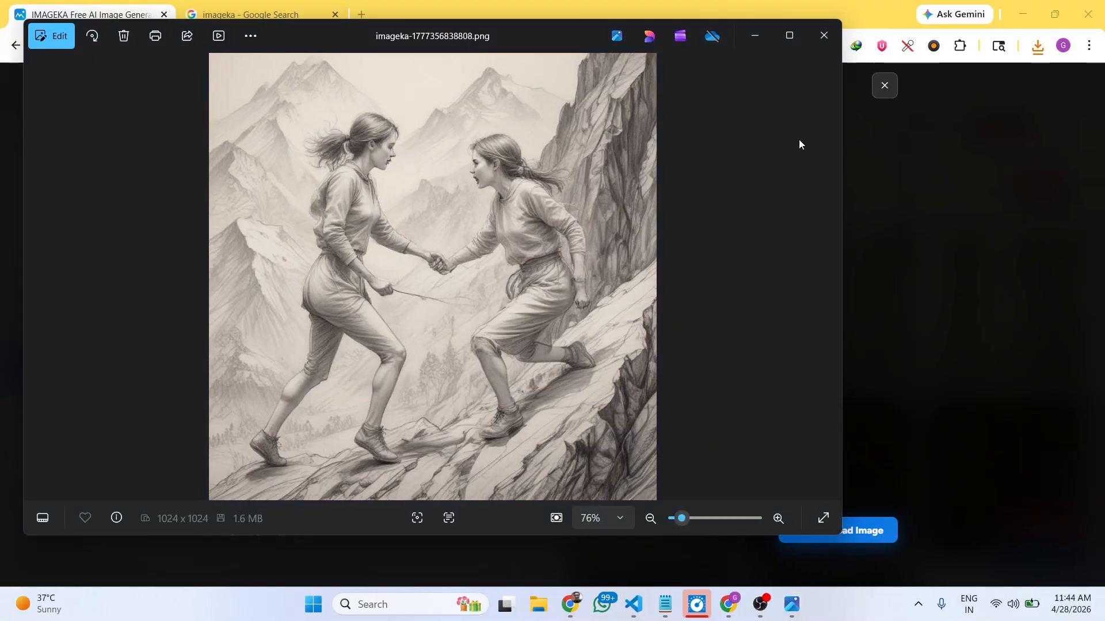
left_click(824, 35)
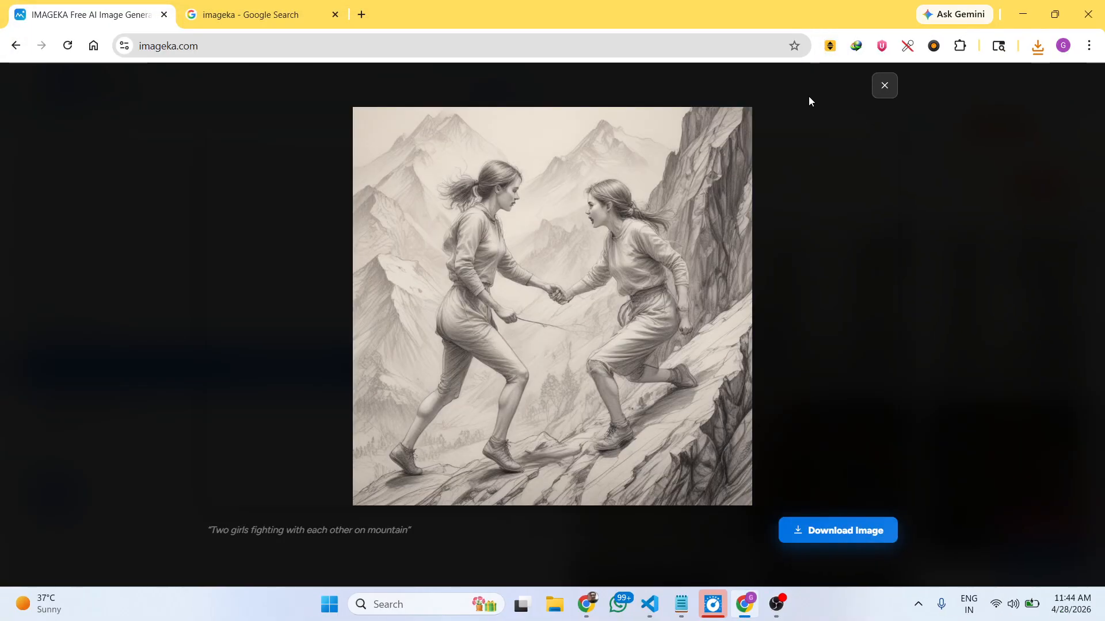
left_click(884, 85)
- Switch the site to the dark theme and back to the light theme
mouse_move(740, 397)
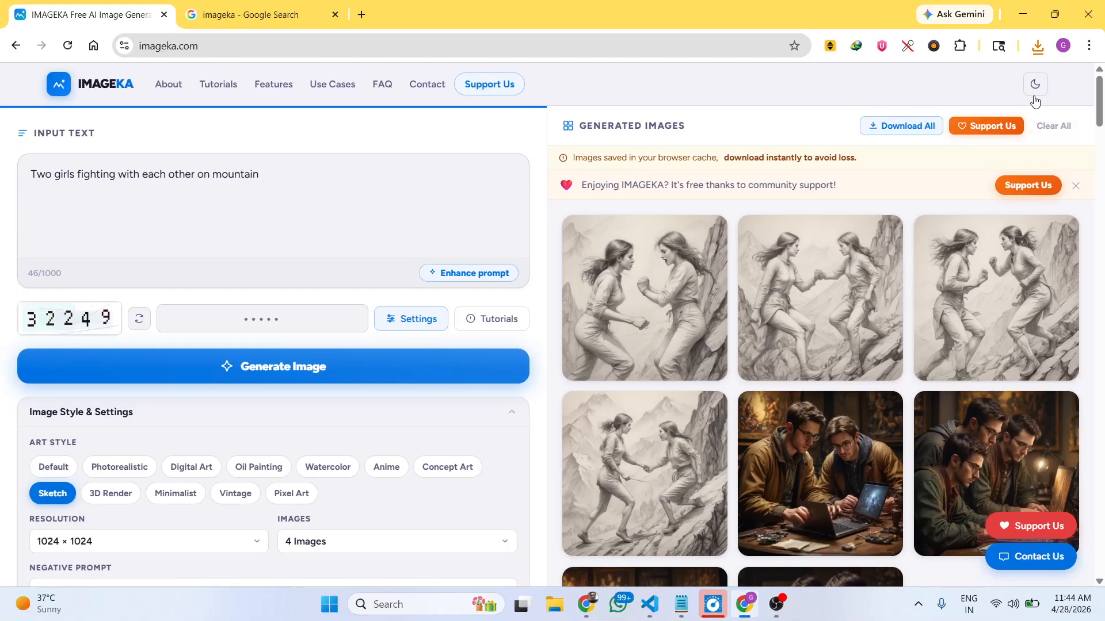
left_click(1035, 85)
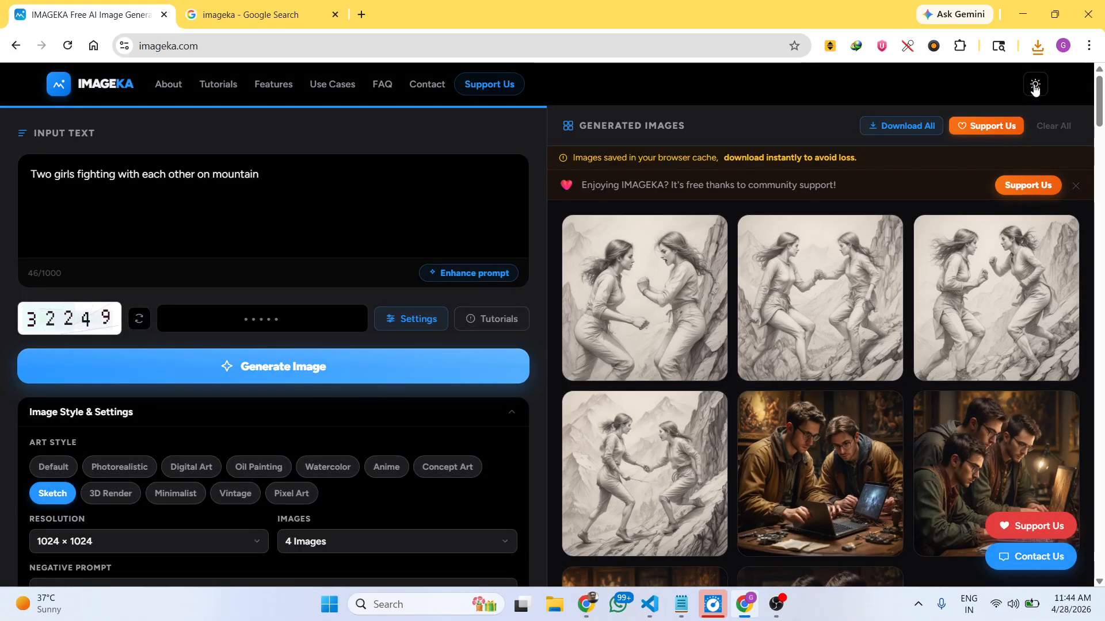
left_click(1035, 86)
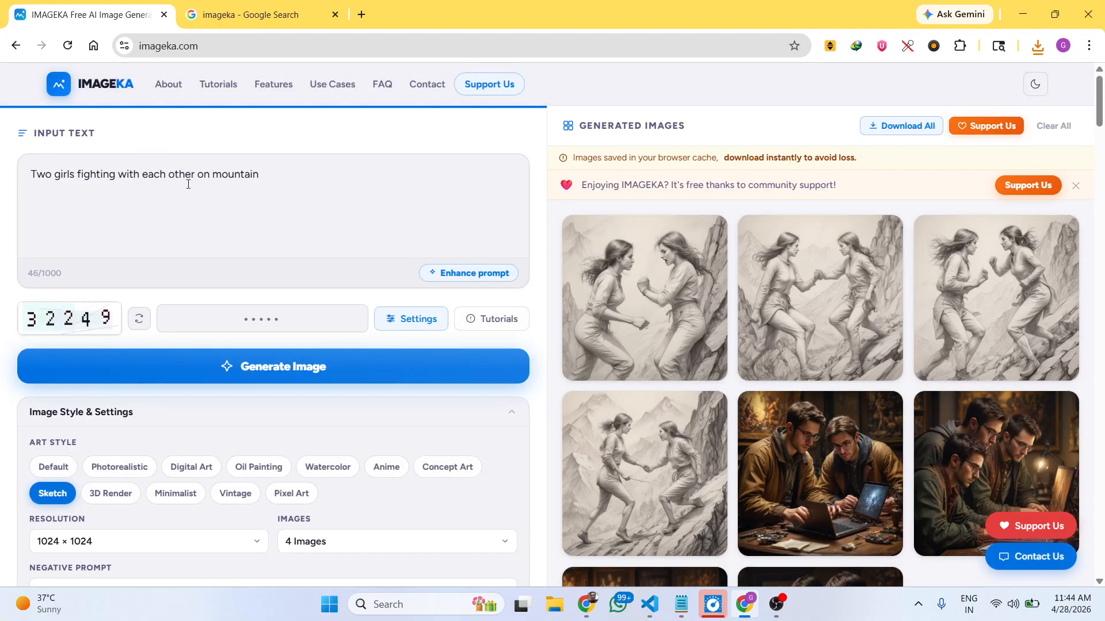
- Replace the whole prompt with "VSCode Coding Thumbnail"
left_click_drag(333, 182, 8, 170)
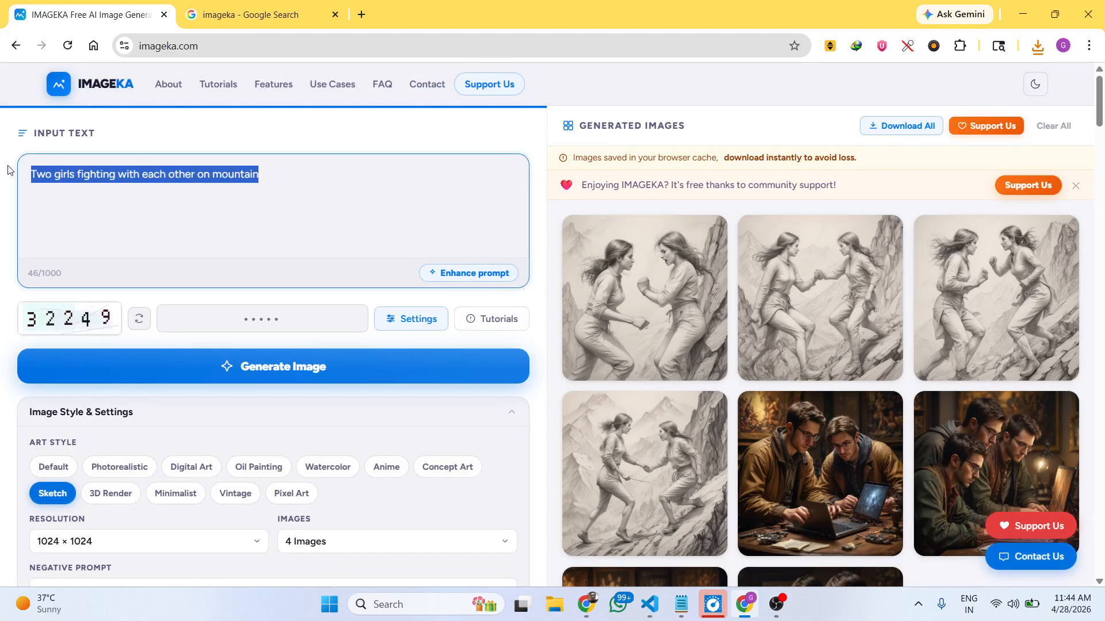
key("BackSpace")
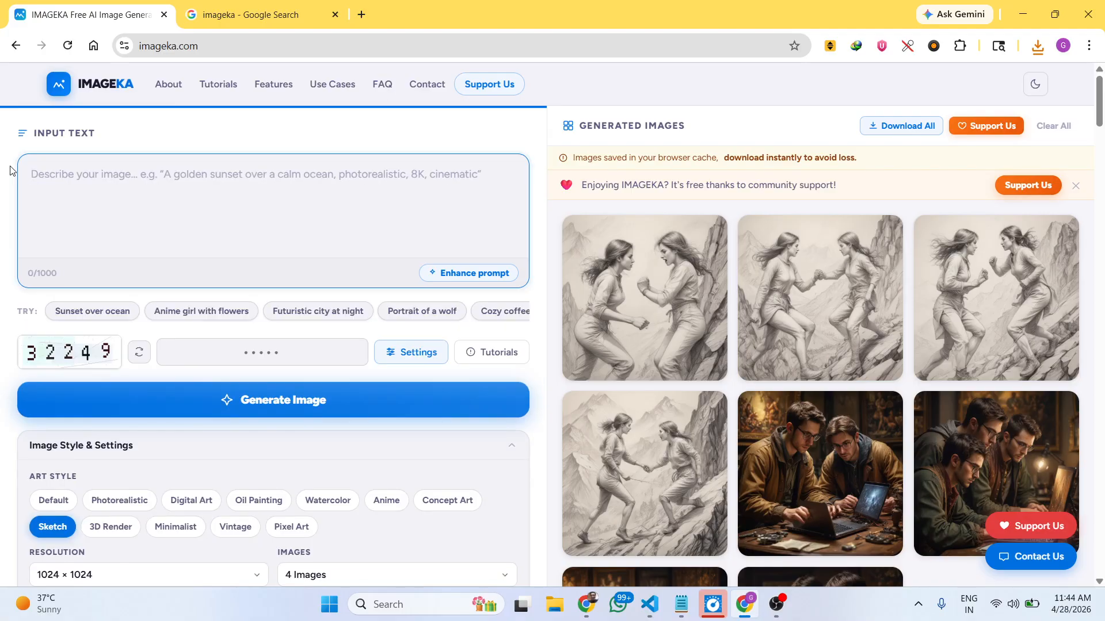
type("vs")
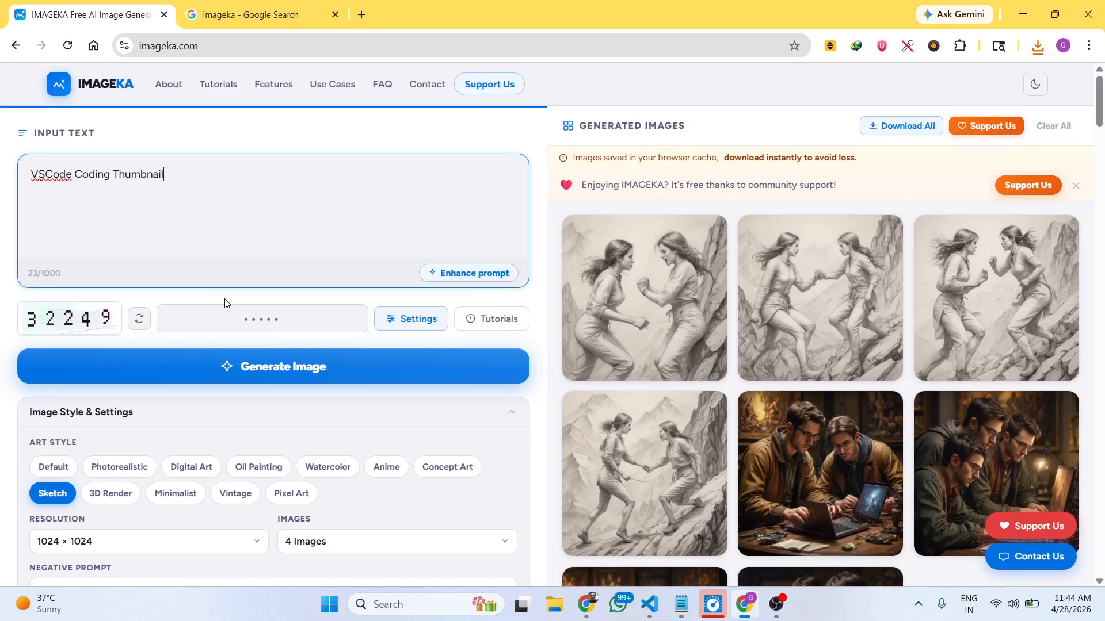
- Fill in the captcha field with the displayed verification code and generate four images in the Vintage art style
left_click(239, 319)
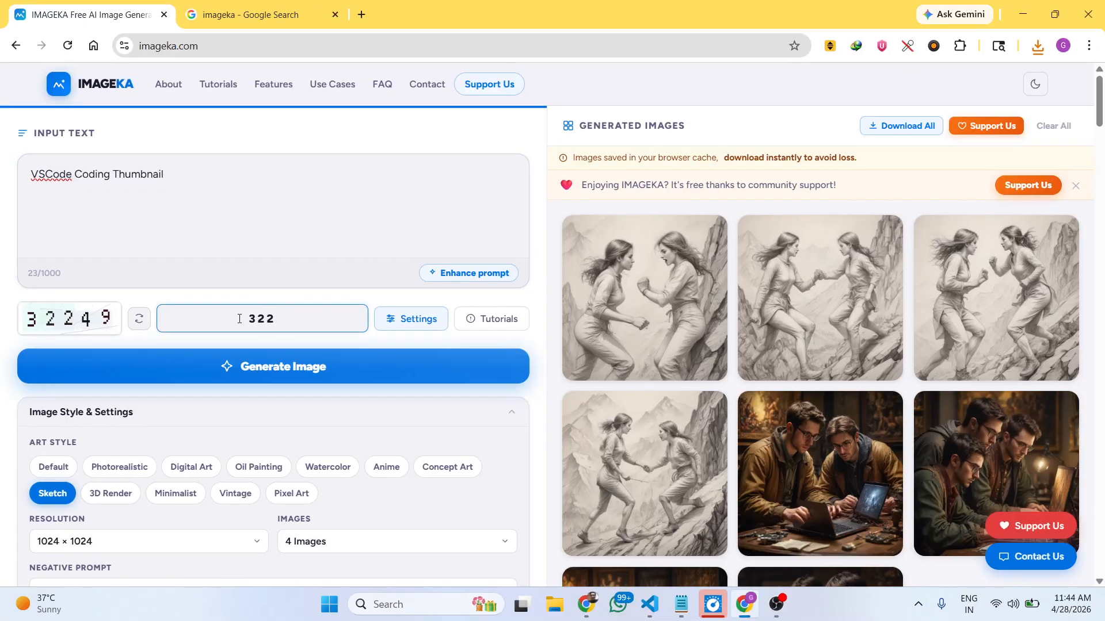
type("32249")
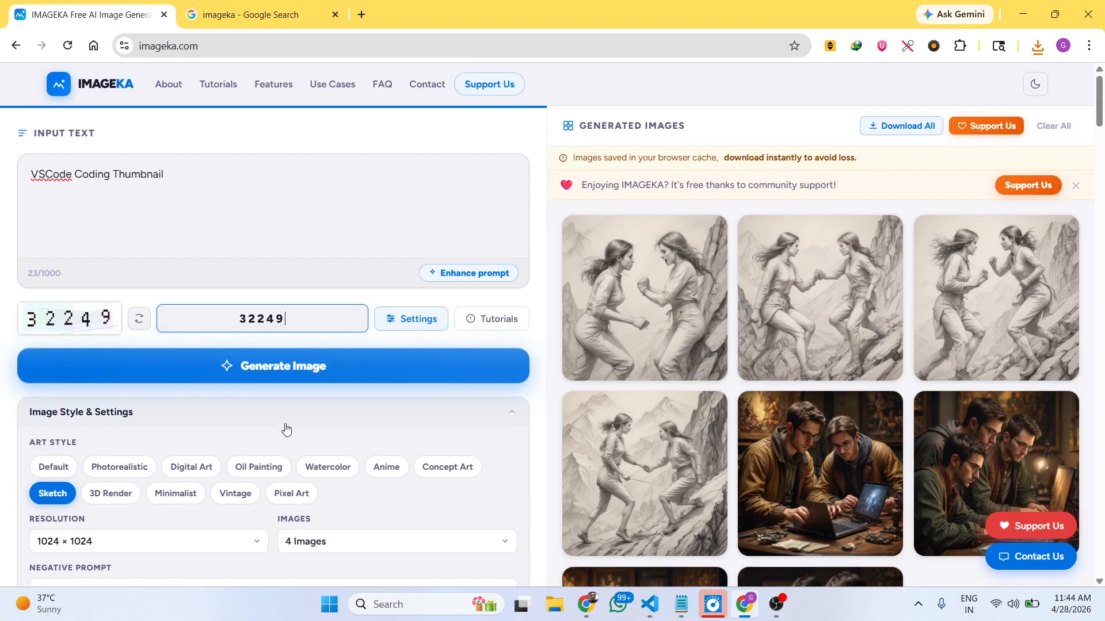
left_click(235, 494)
left_click(294, 360)
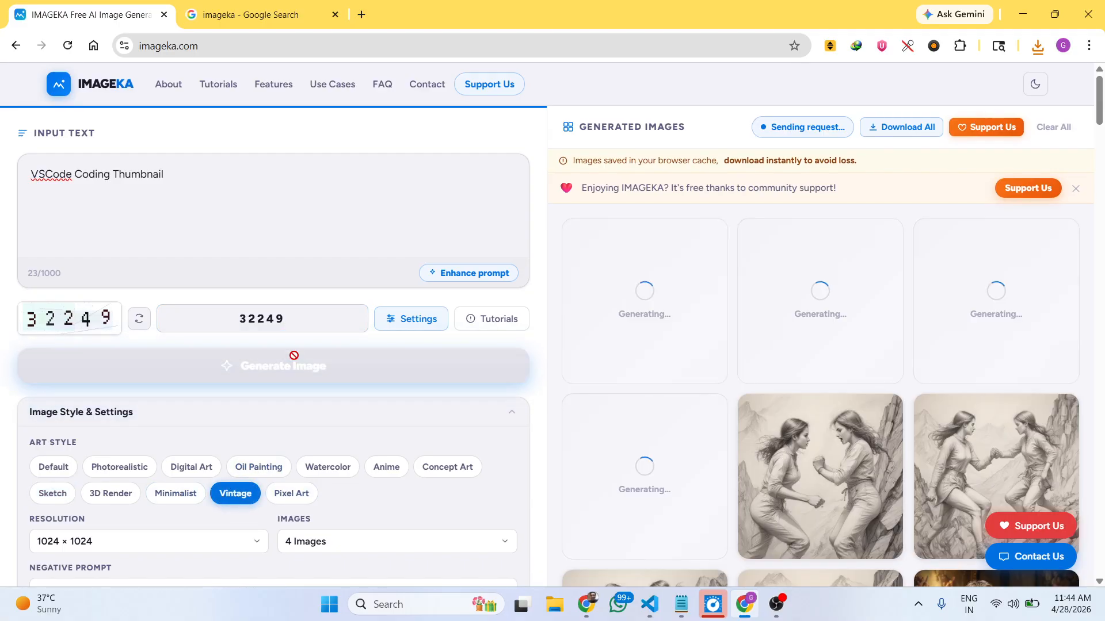
- Look over the newly generated vintage images, view the fourth one enlarged, close it, and check the rest of the gallery
scroll(833, 273, "down", 2)
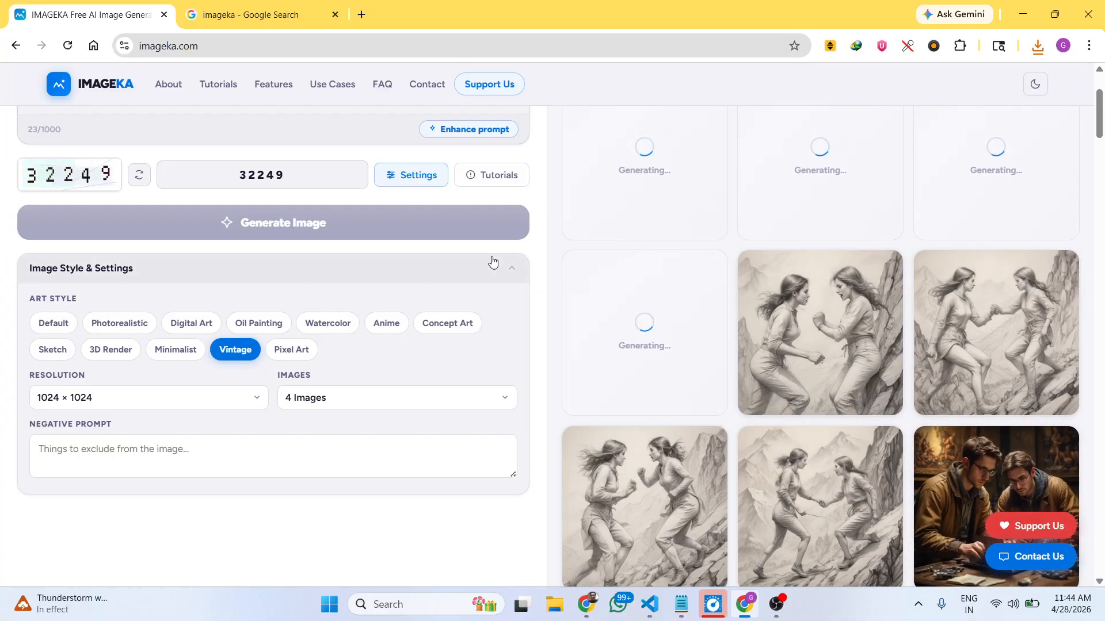
mouse_move(1067, 328)
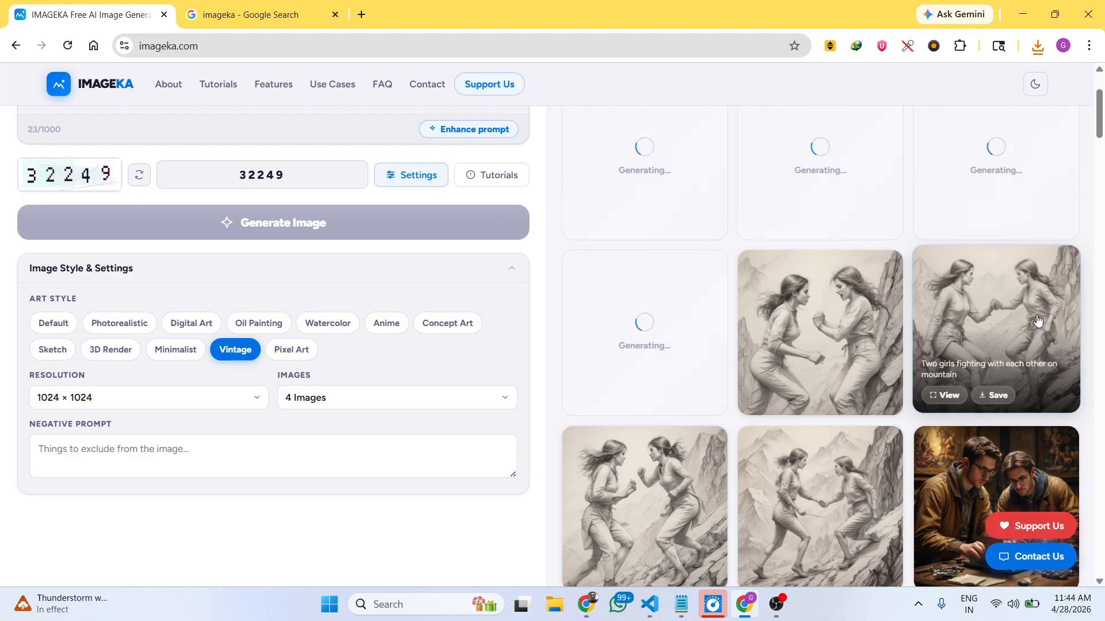
scroll(1016, 321, "down", 4)
scroll(1007, 324, "up", 6)
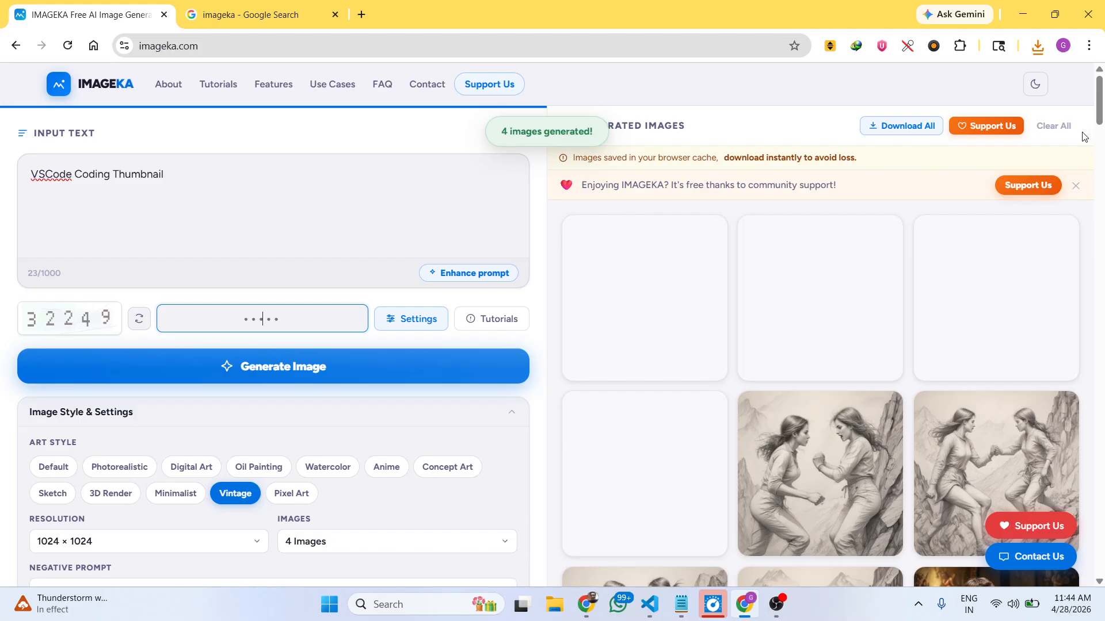
mouse_move(788, 383)
mouse_move(679, 350)
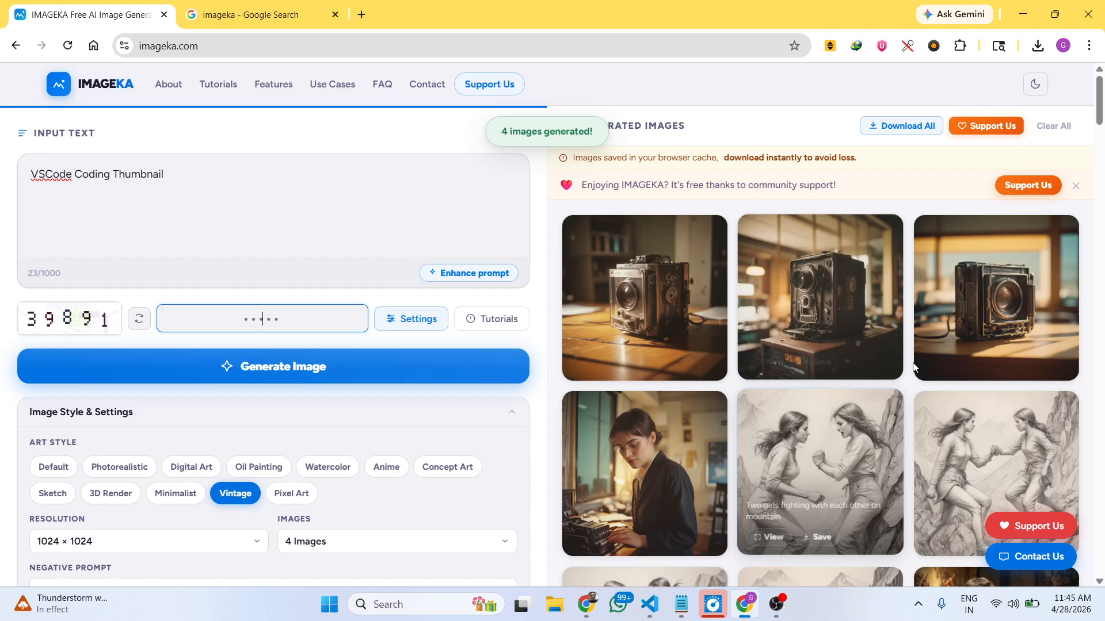
left_click(675, 444)
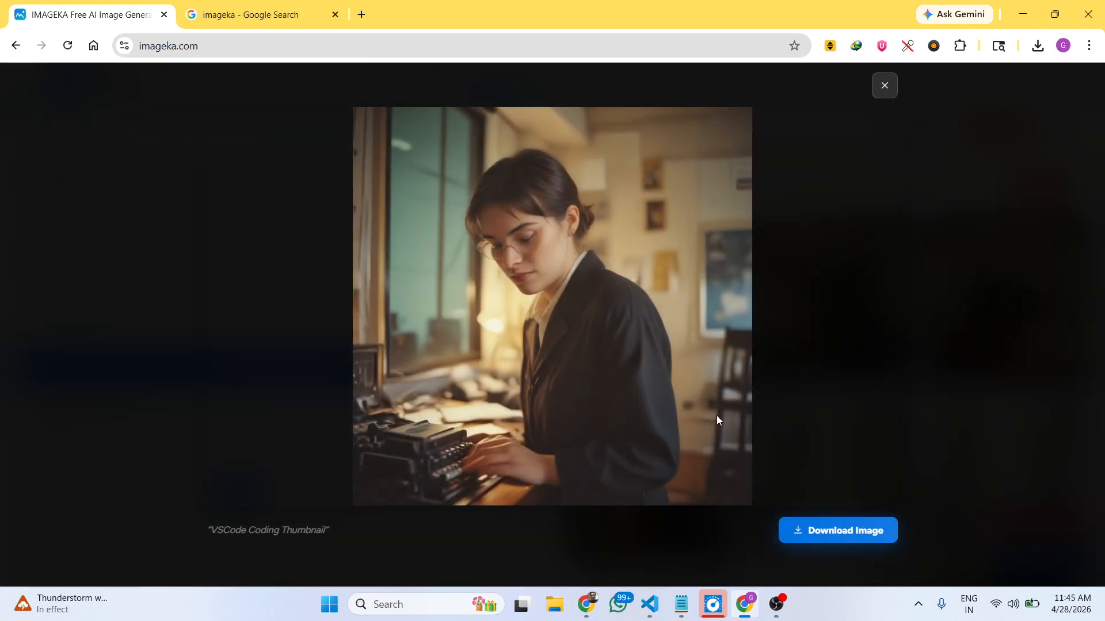
left_click(977, 345)
scroll(858, 375, "down", 10)
scroll(375, 370, "up", 10)
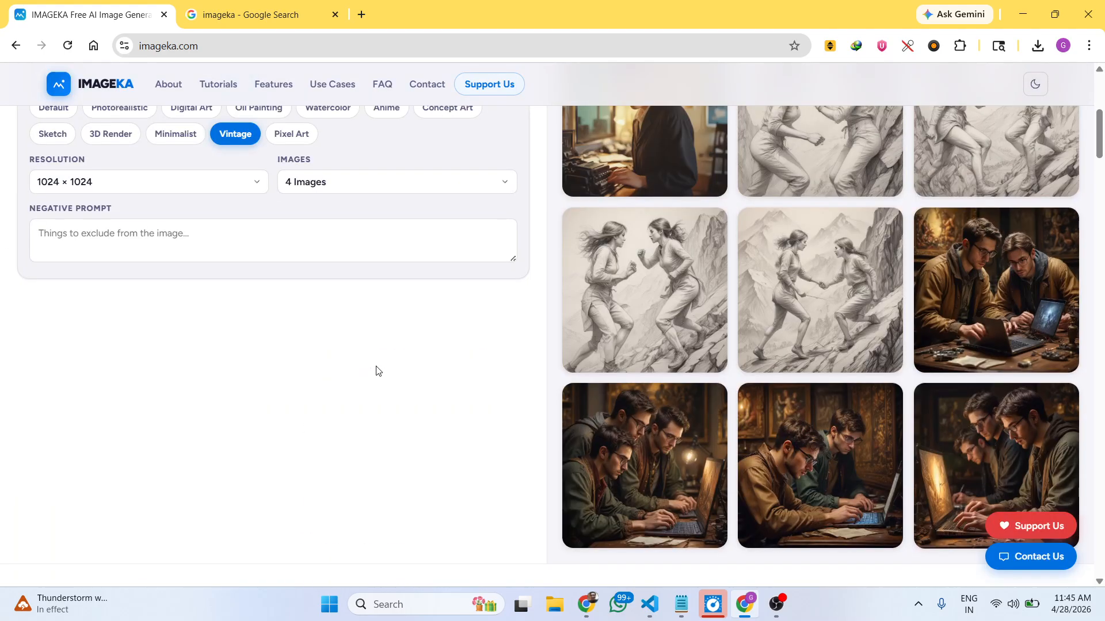
- Replace the whole prompt with "Javascript coding thumbnail to generate image to pdf web app"
left_click_drag(225, 195, 0, 172)
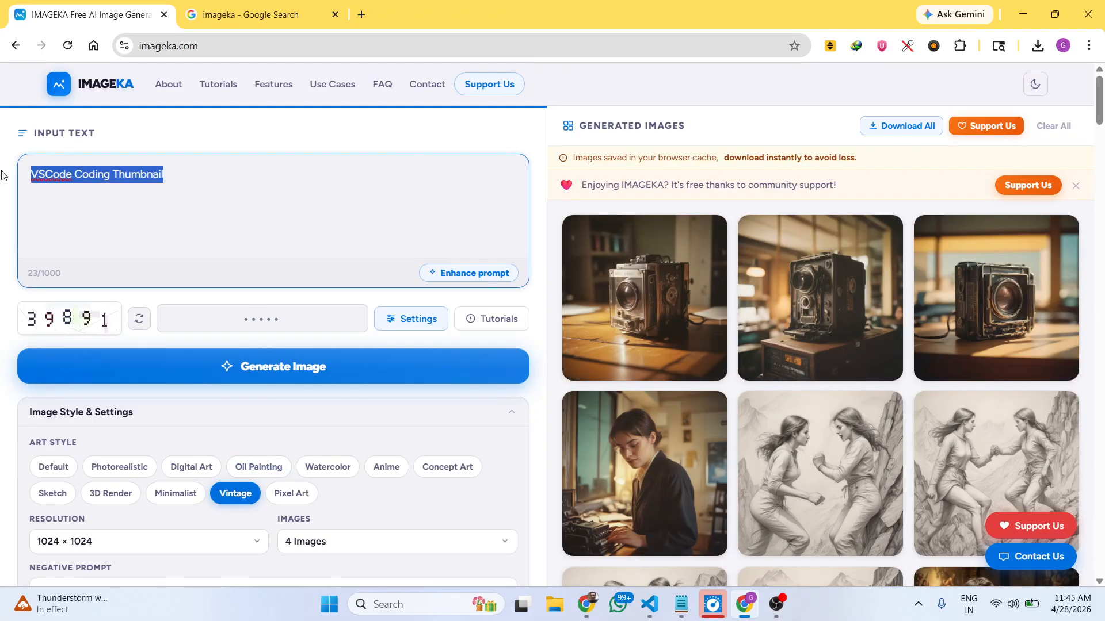
key("BackSpace")
type("Java")
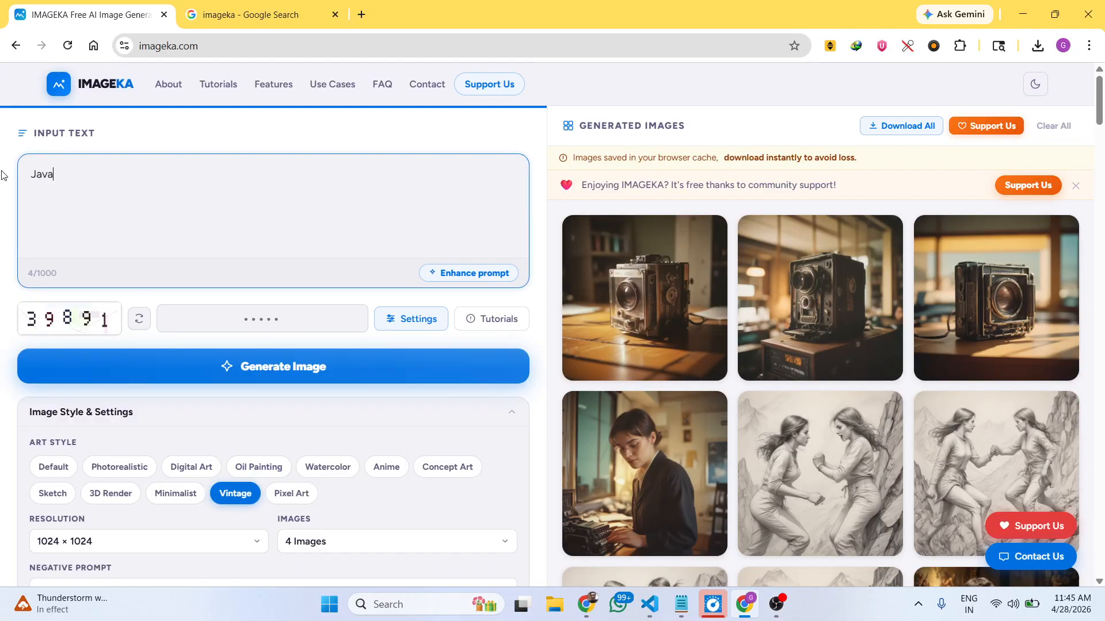
type("script coding thumbnail to")
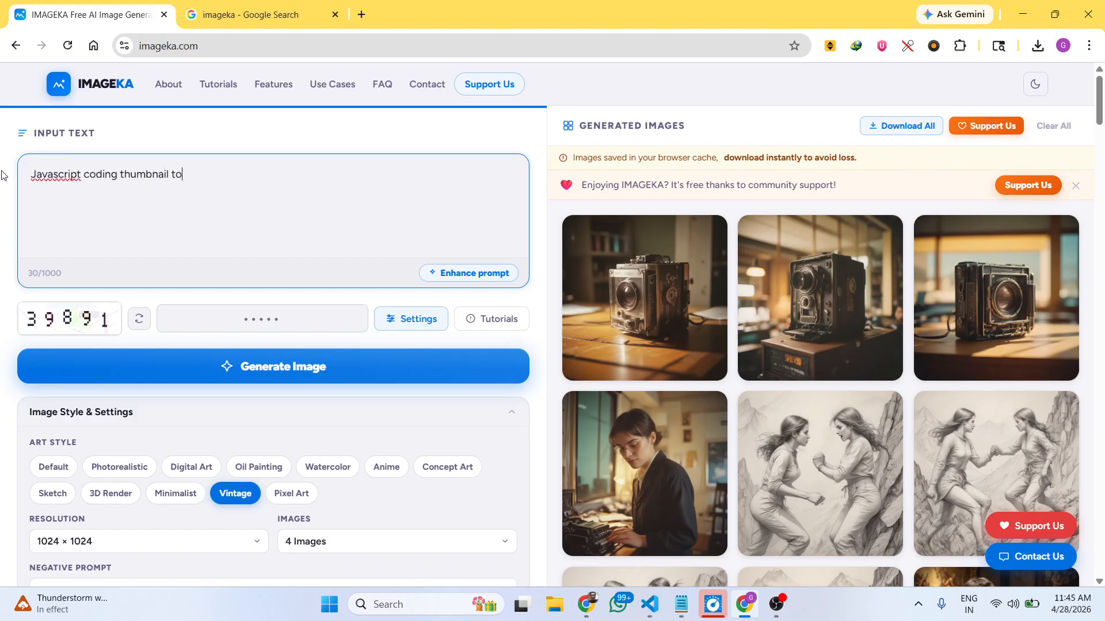
type(" generate image to pdf web app")
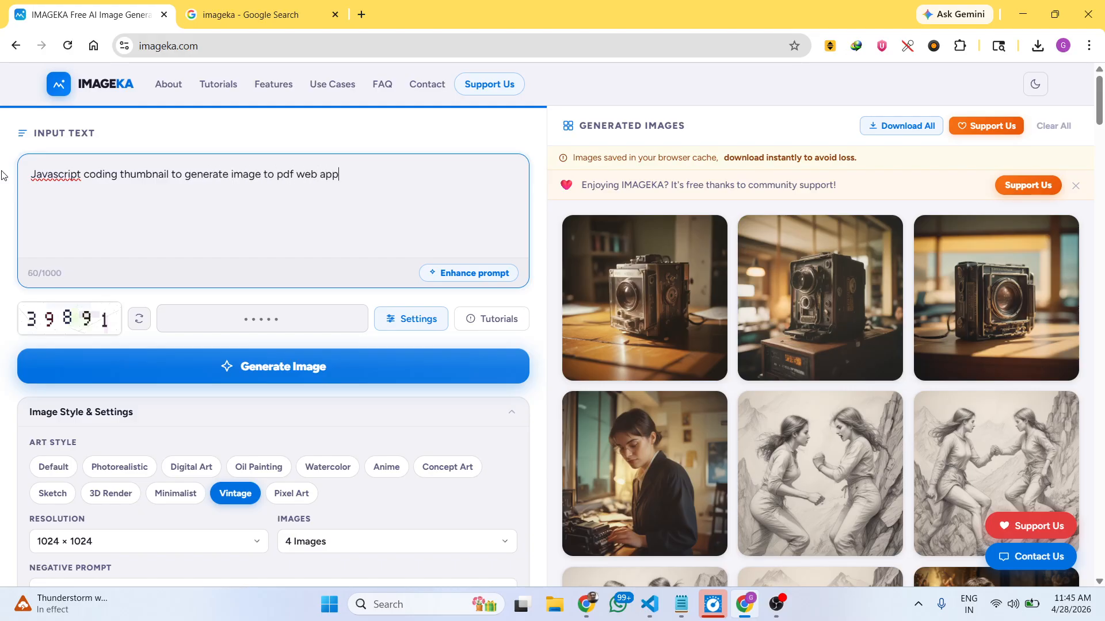
- Fill in the captcha field with the displayed verification code, generate four images in the Digital Art style, and view the first result enlarged
left_click(251, 326)
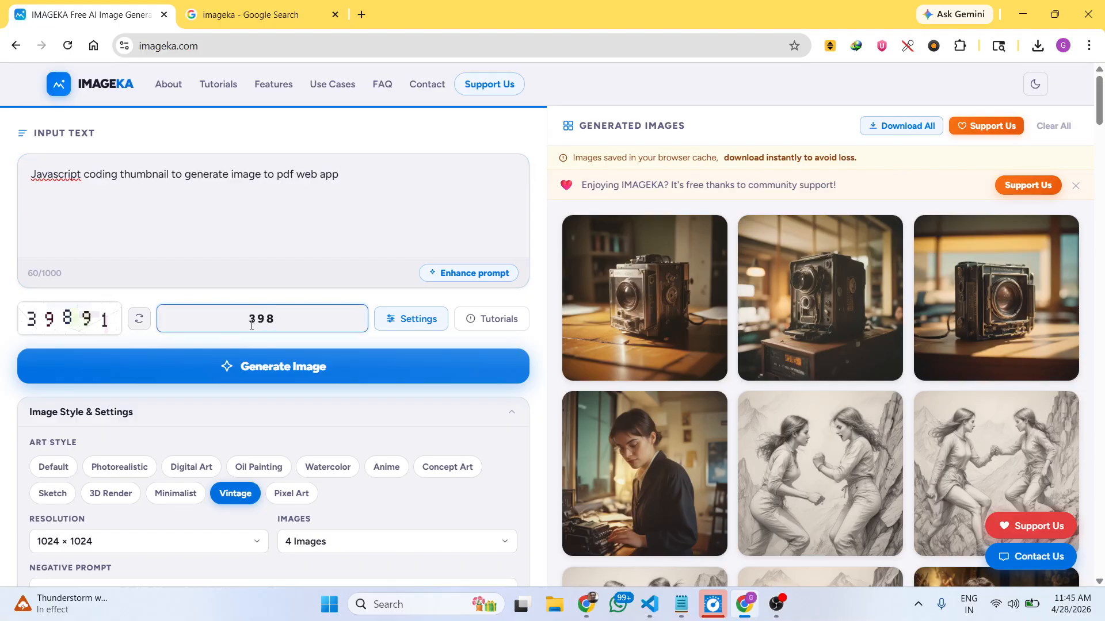
type("39891")
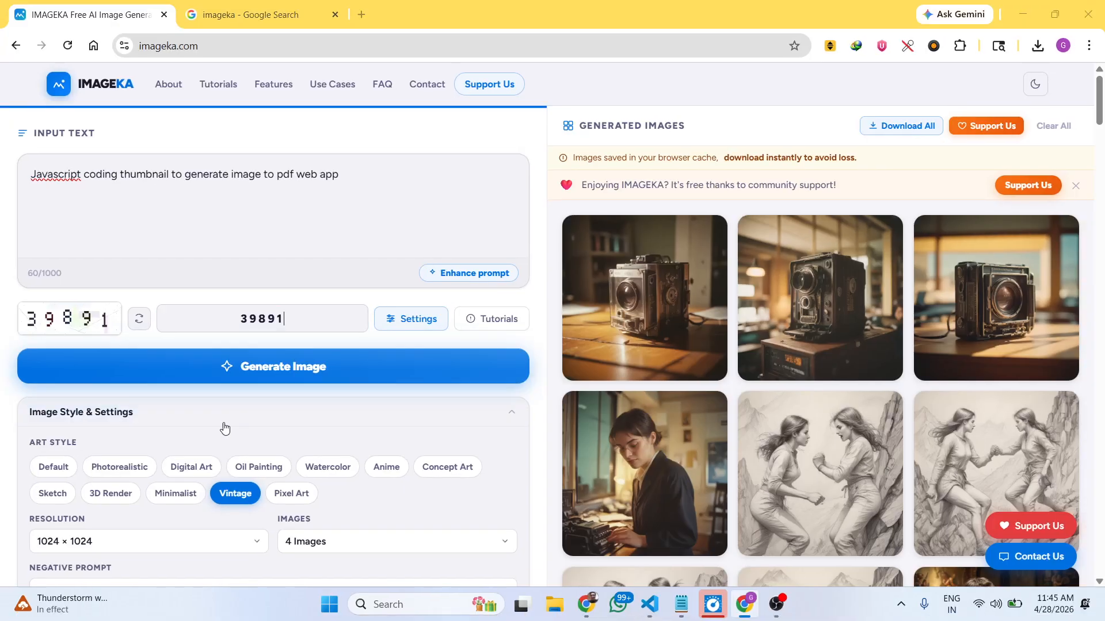
left_click(187, 467)
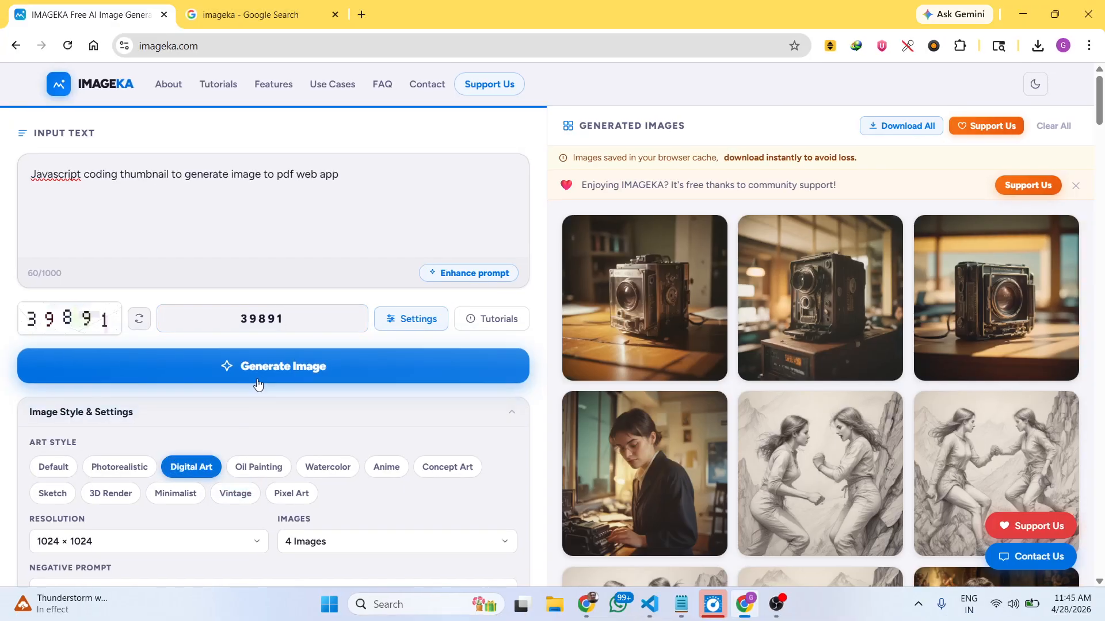
left_click(284, 364)
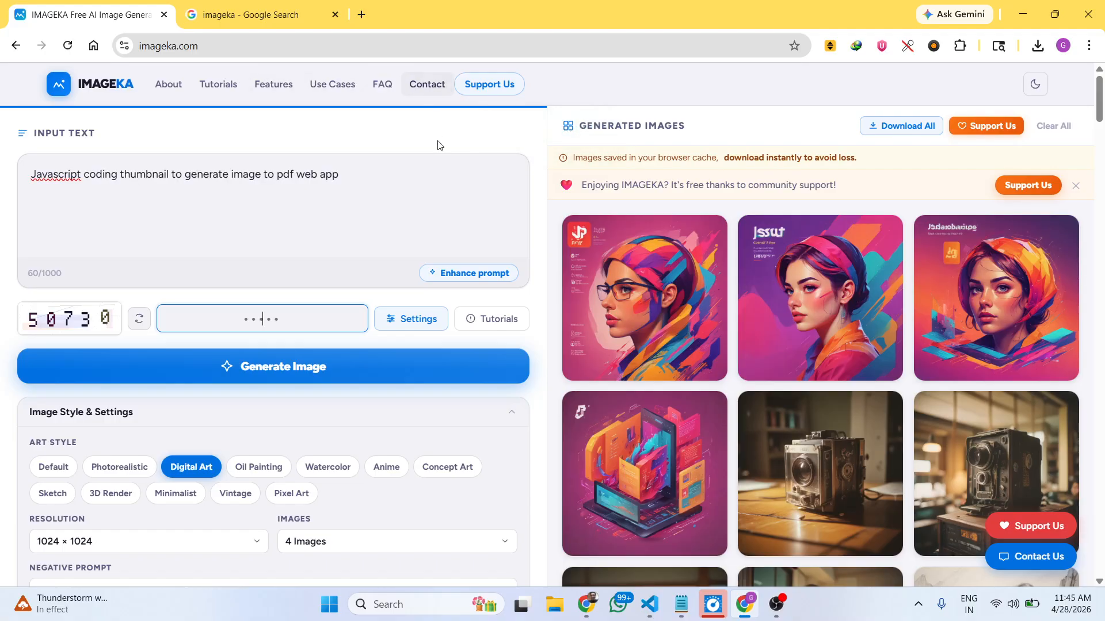
left_click(630, 283)
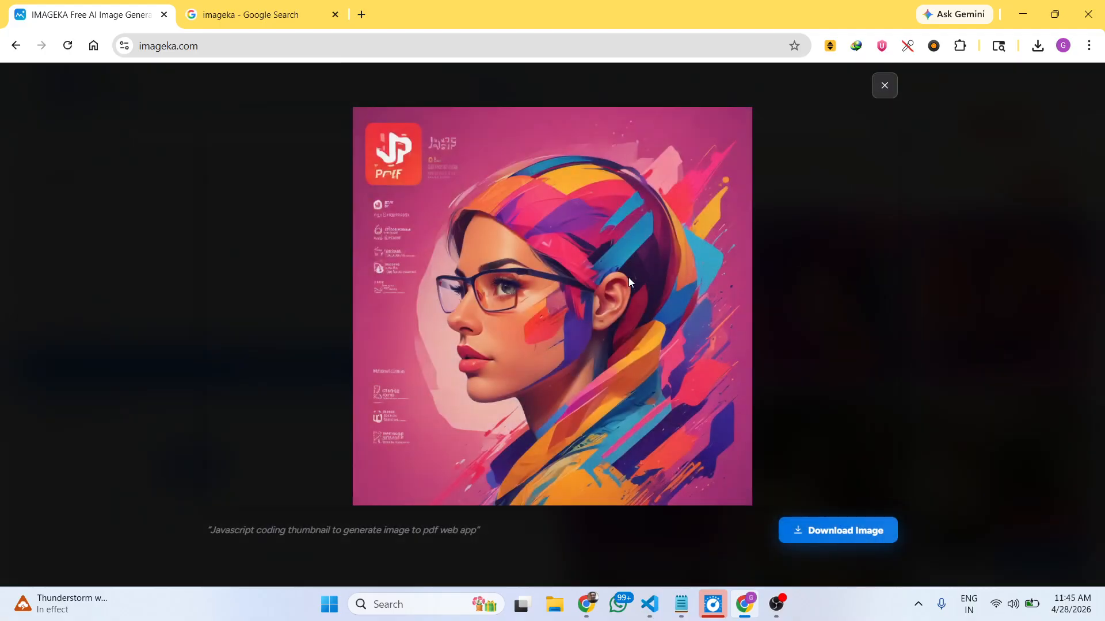
left_click(964, 308)
- Replace the whole prompt with "two boys fighting with each other", fill in the captcha field with the displayed code, and generate four Digital Art images
triple_click(245, 173)
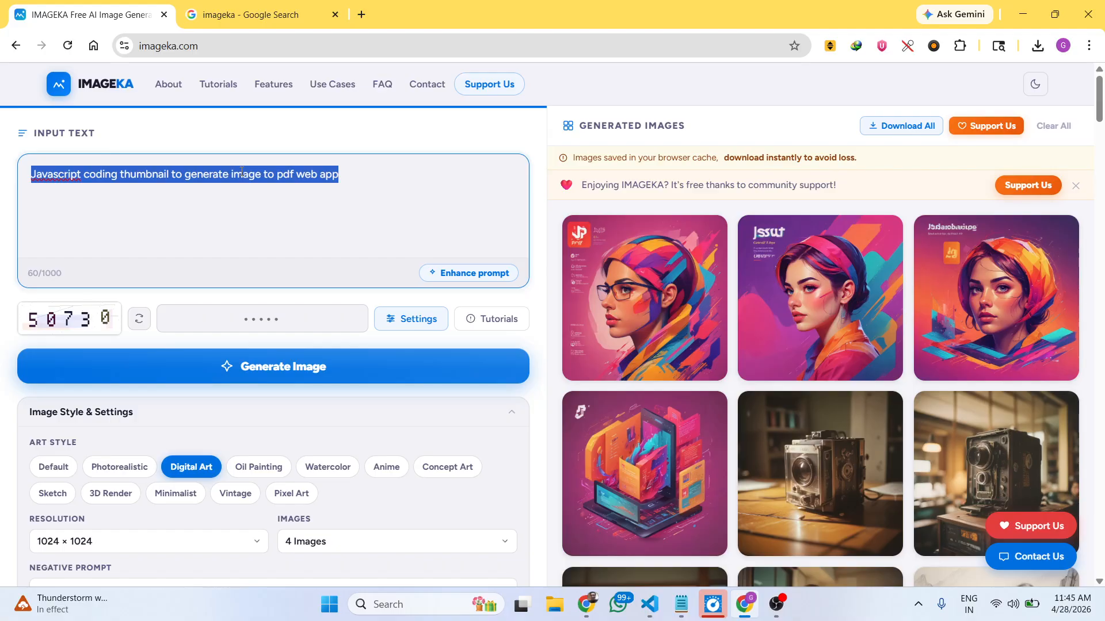
type("t")
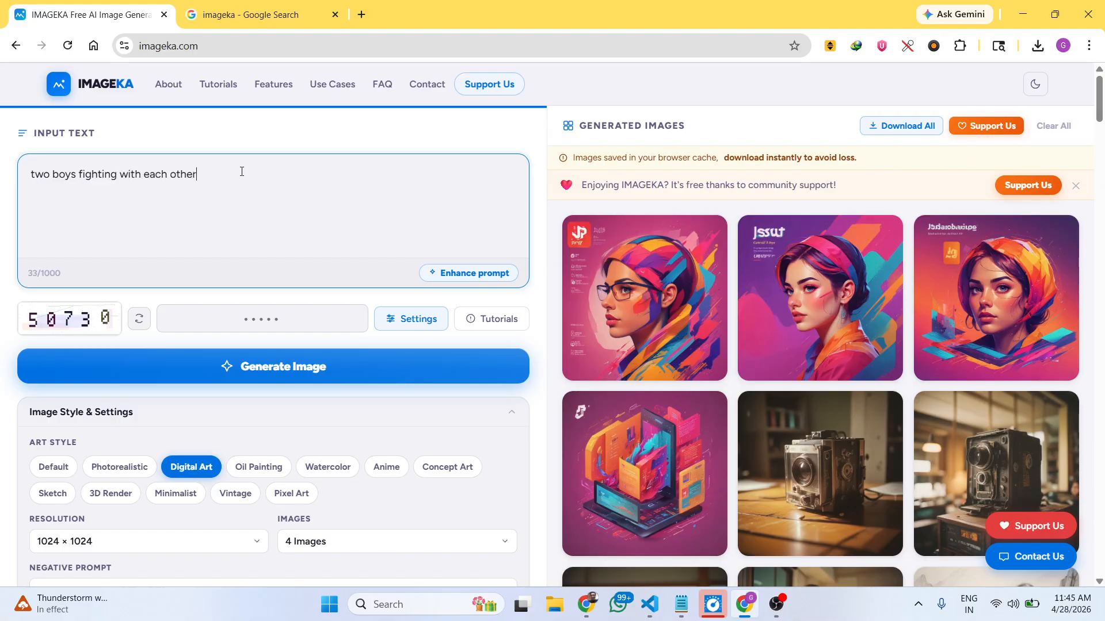
left_click(296, 322)
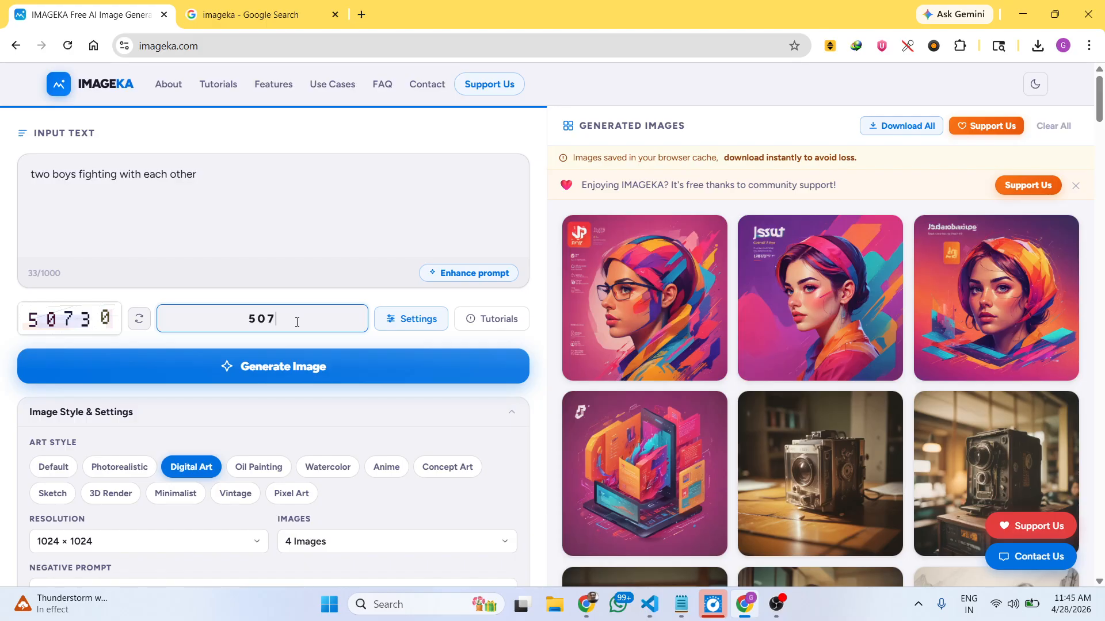
type("50730")
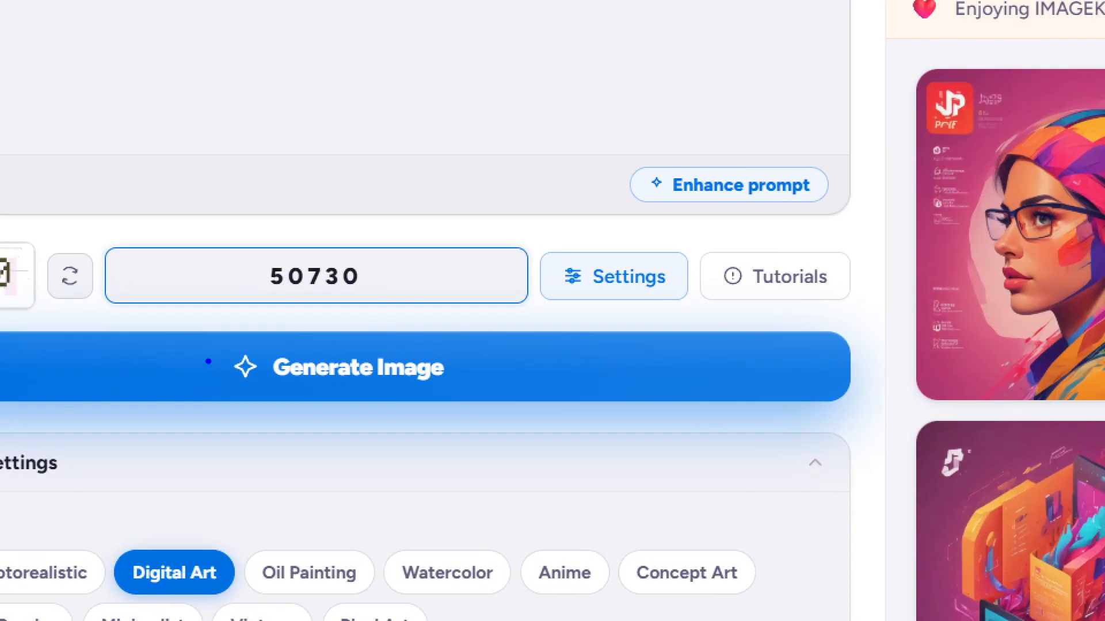
left_click(323, 367)
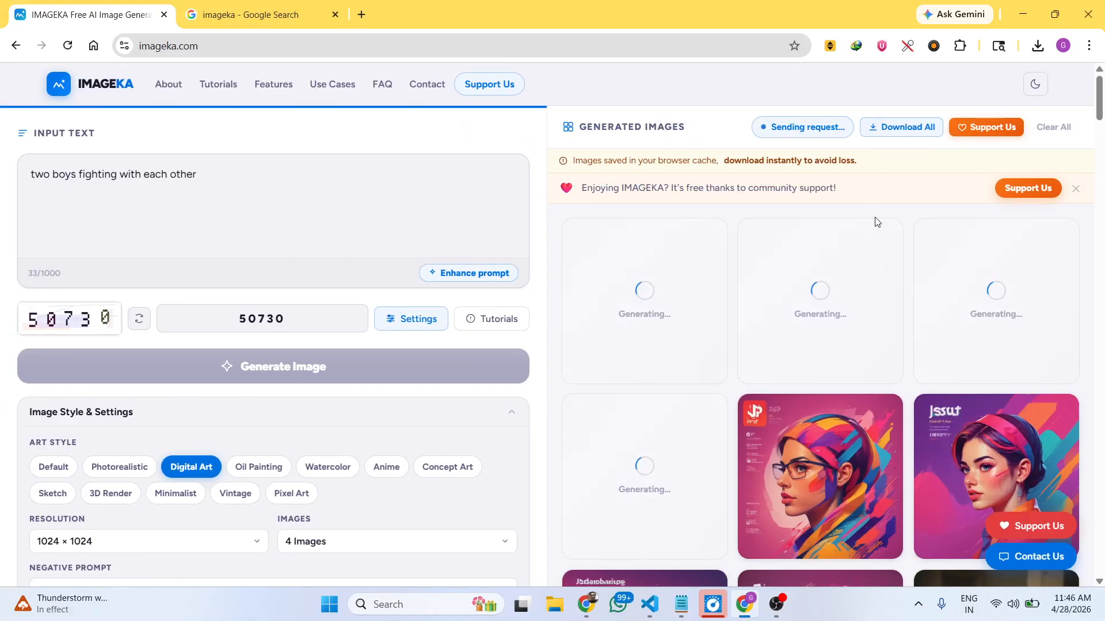
- Look over the gallery and view each of the four new images of the fighting boys enlarged, closing each preview
scroll(913, 424, "down", 3)
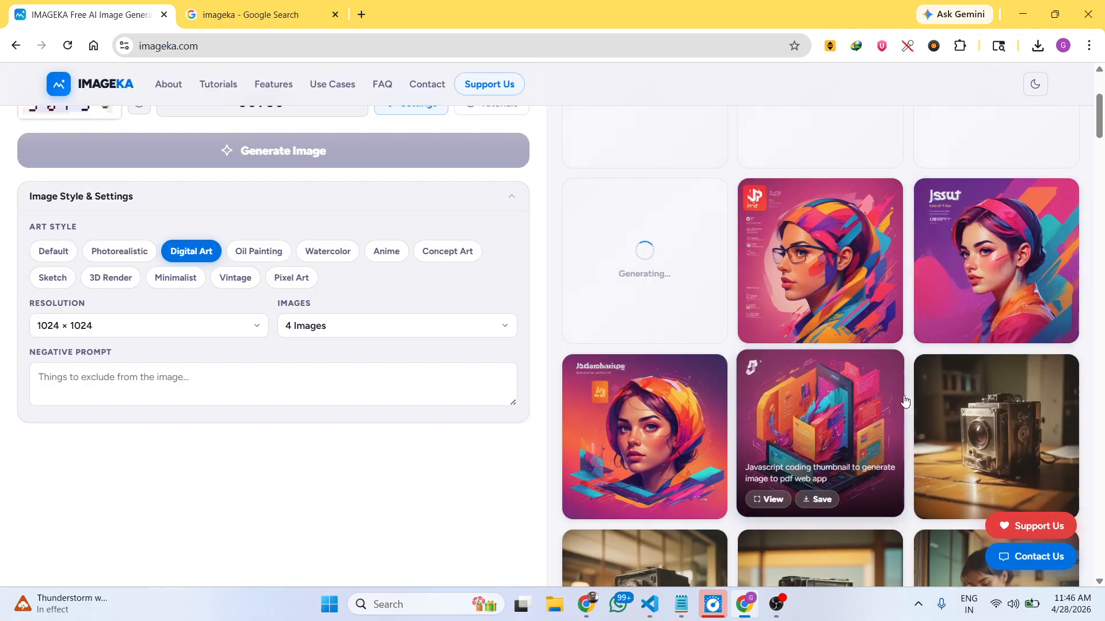
scroll(894, 376, "down", 8)
scroll(875, 363, "up", 12)
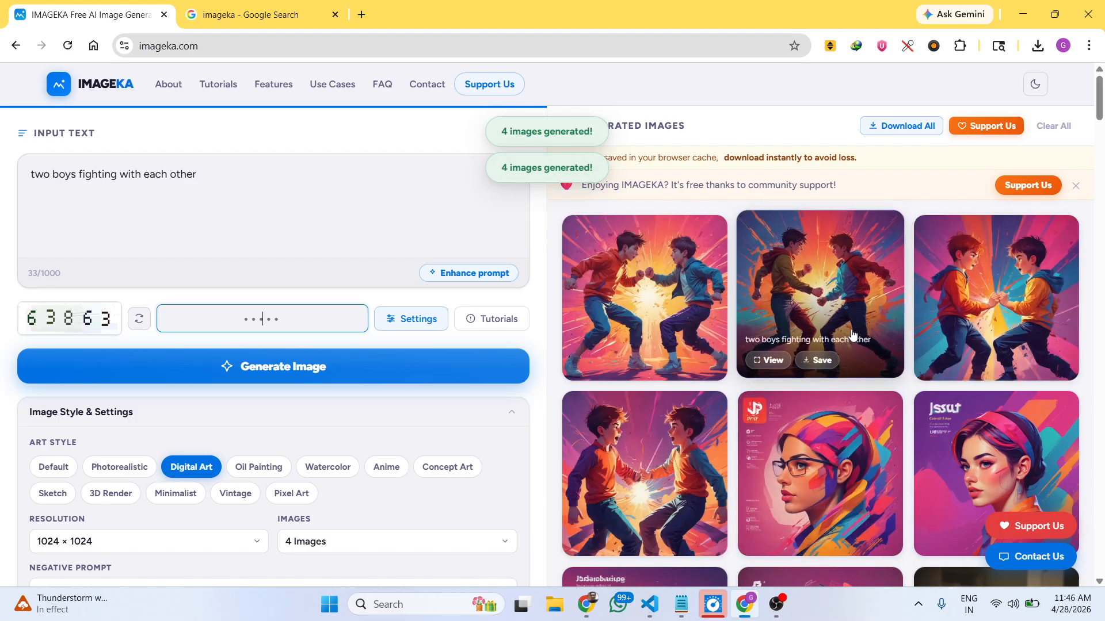
left_click(664, 323)
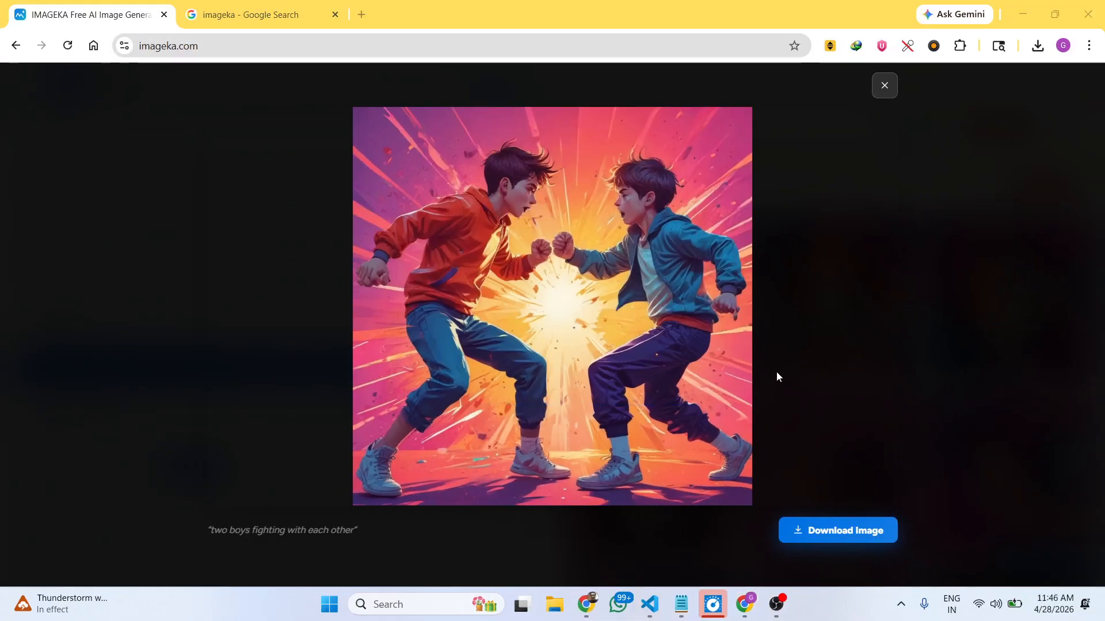
left_click(884, 85)
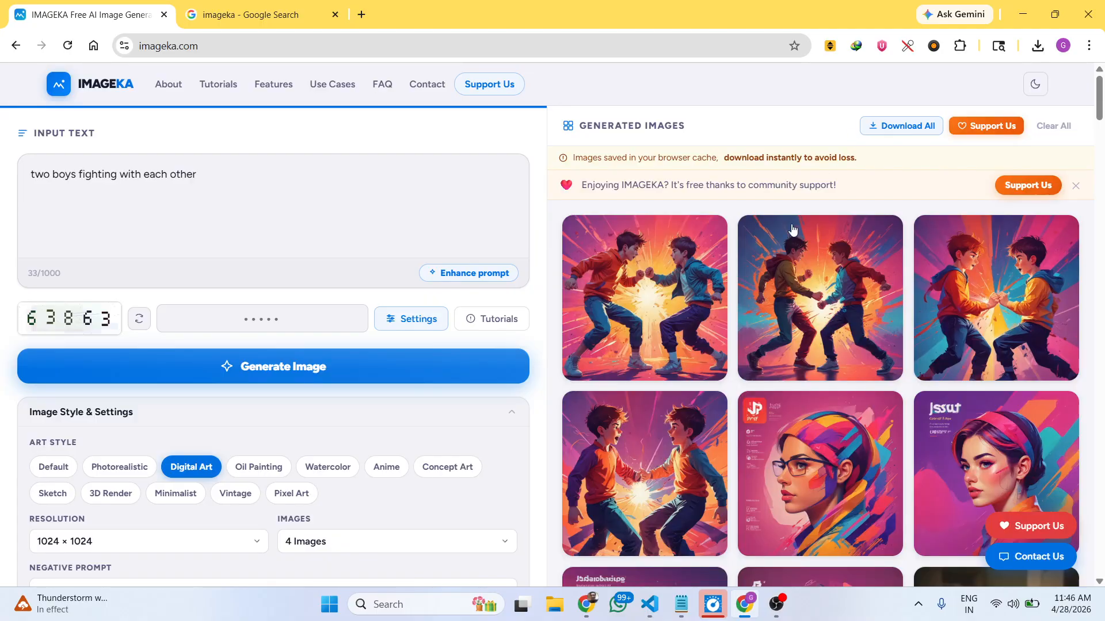
left_click(823, 273)
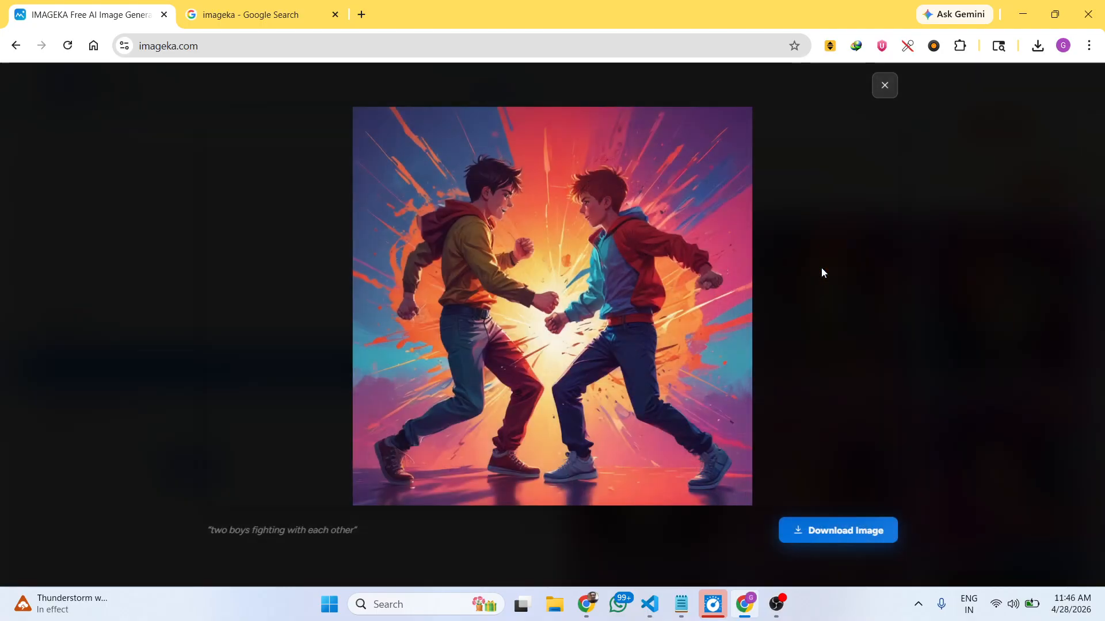
left_click(899, 77)
left_click(948, 293)
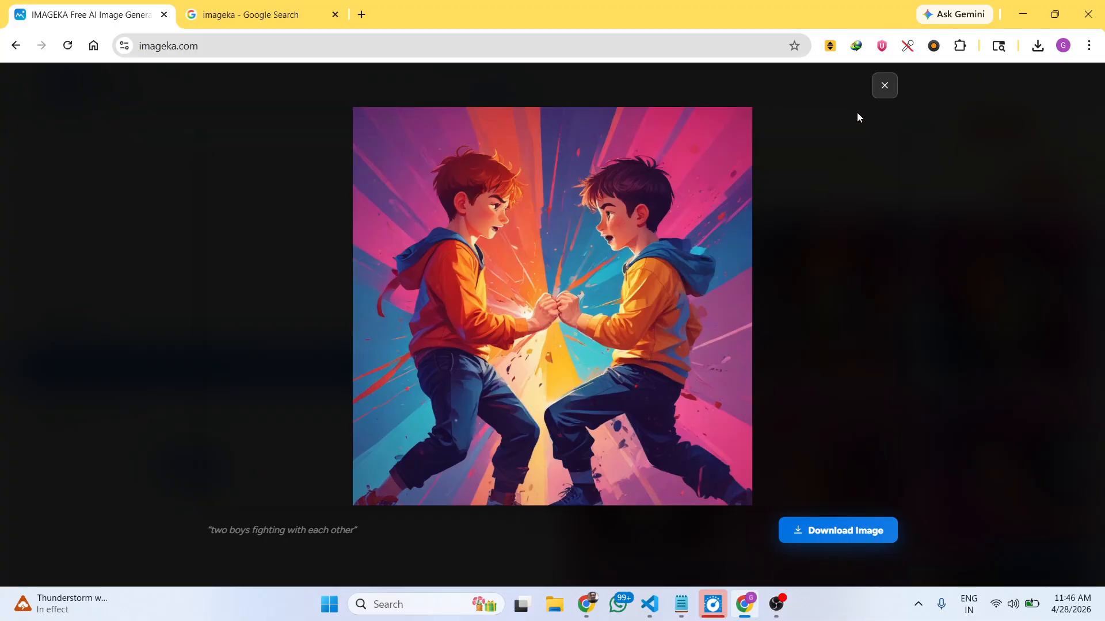
left_click(884, 85)
left_click(633, 440)
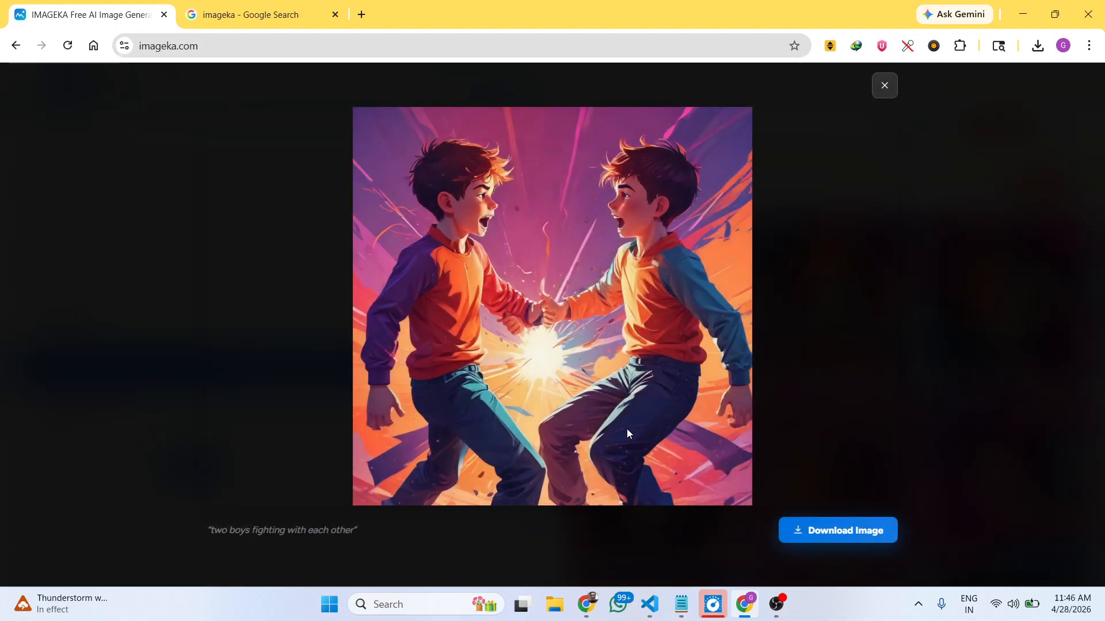
left_click(884, 85)
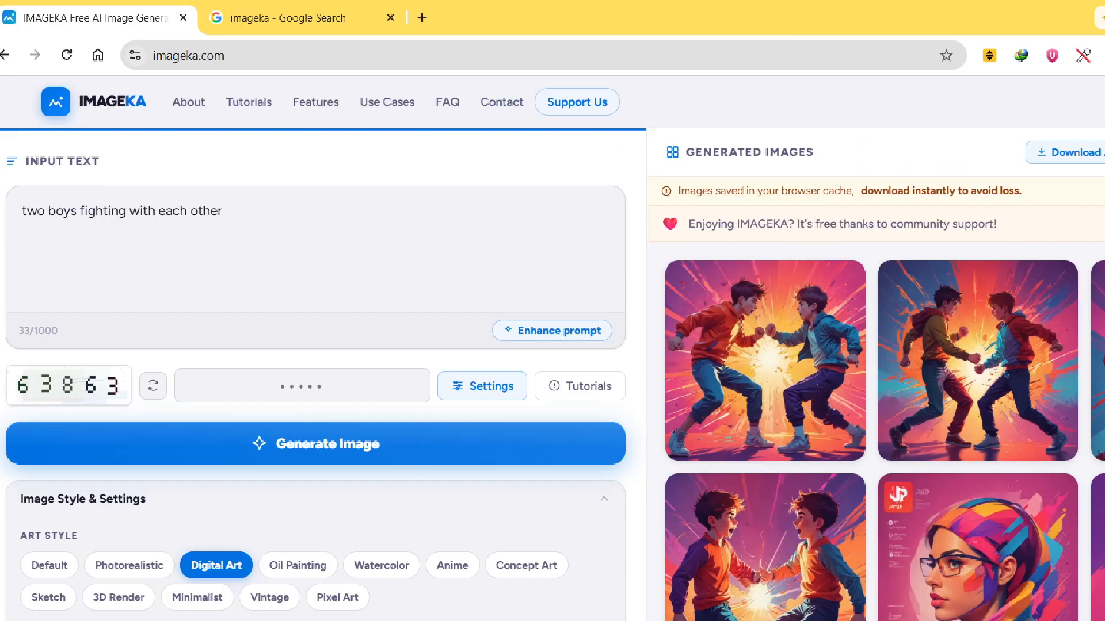